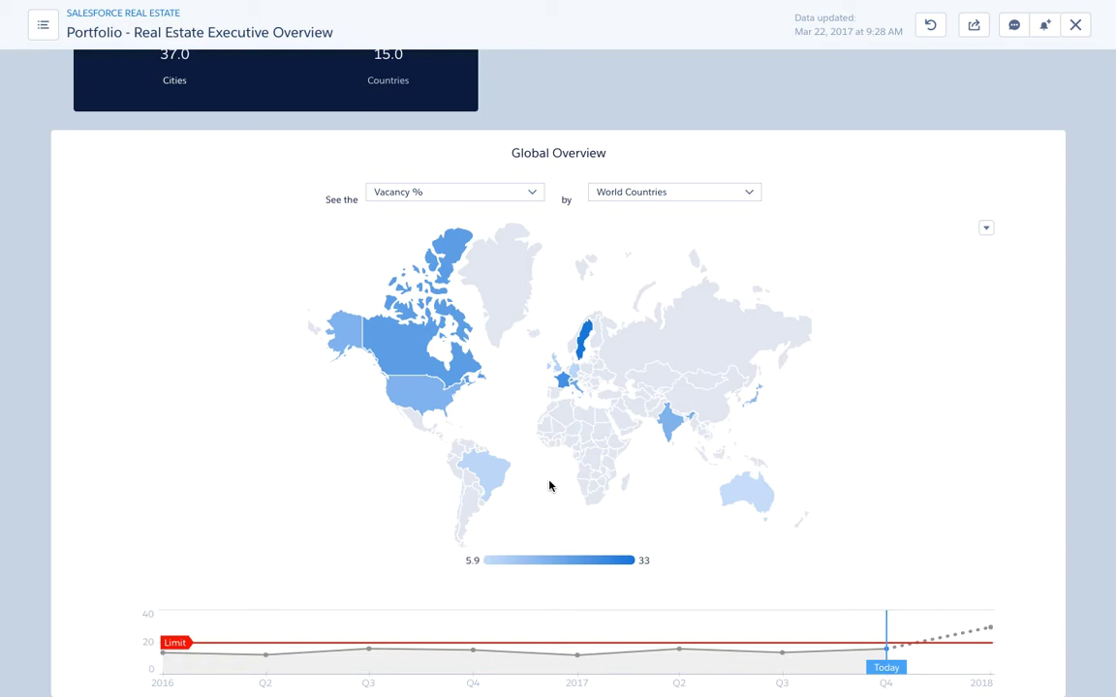
- Switch the Global Overview map's measure from Vacancy % to Utilization
mouse_move(420, 394)
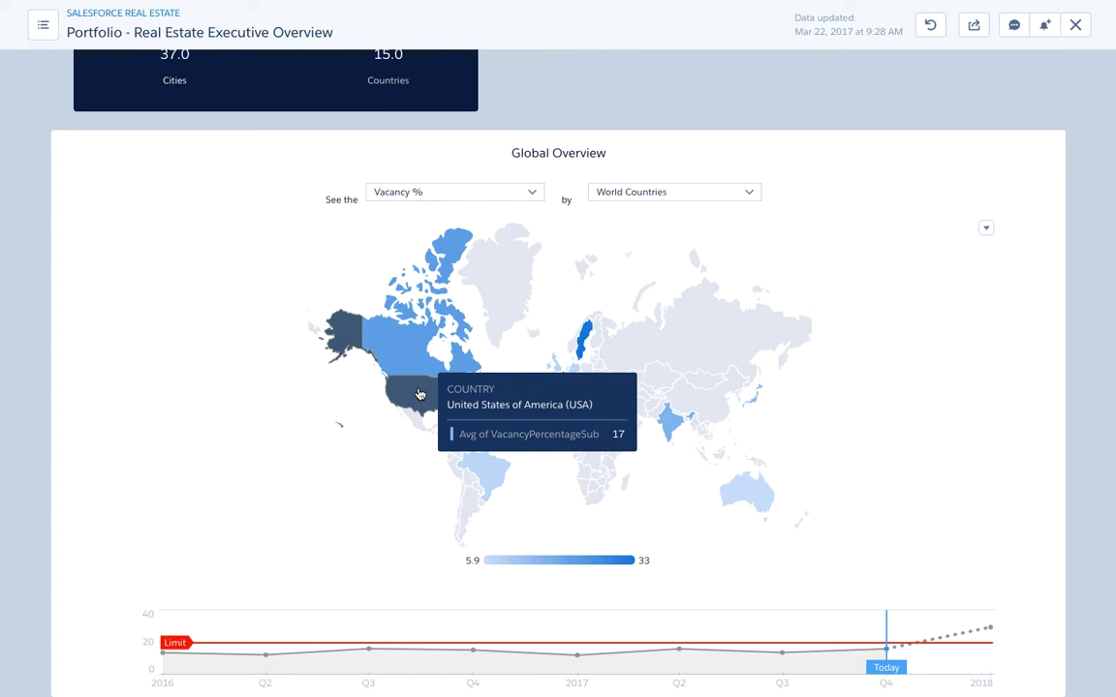
left_click(455, 192)
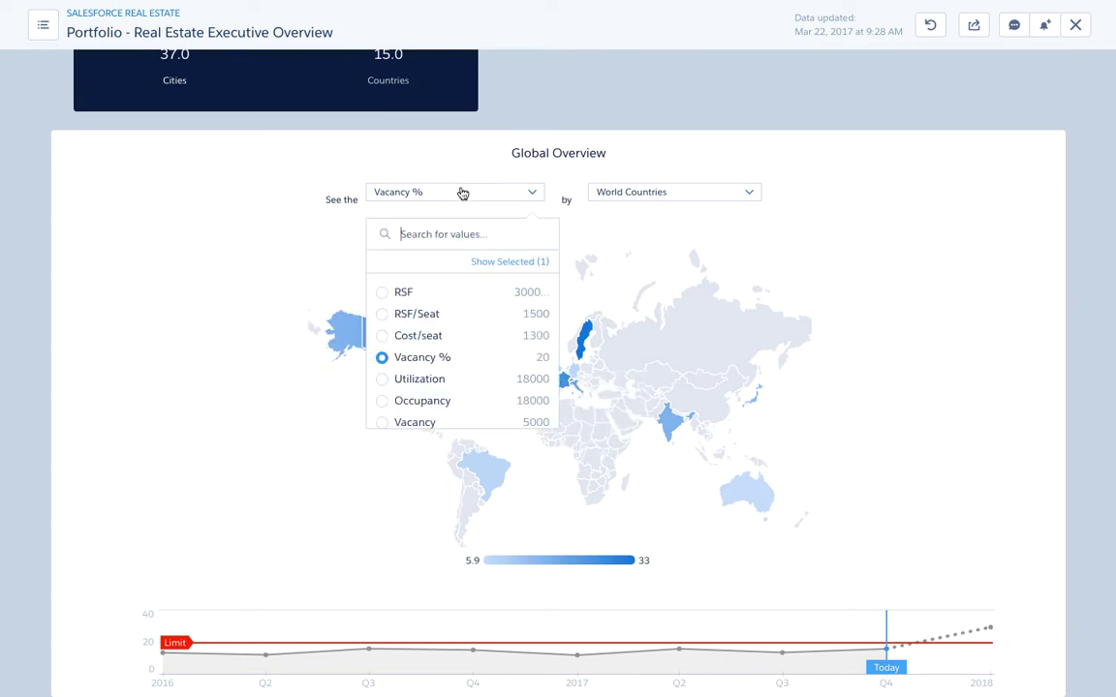
left_click(380, 379)
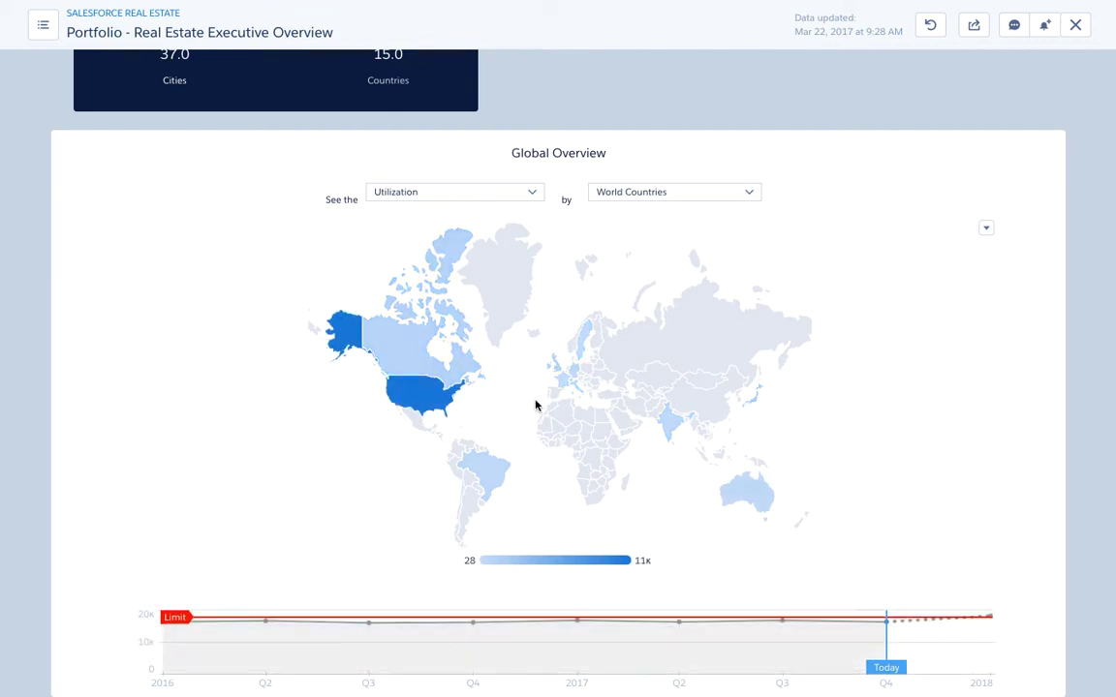
- Try East Asia, Regions and US States breakdowns, then map Utilization by San Francisco buildings
left_click(649, 194)
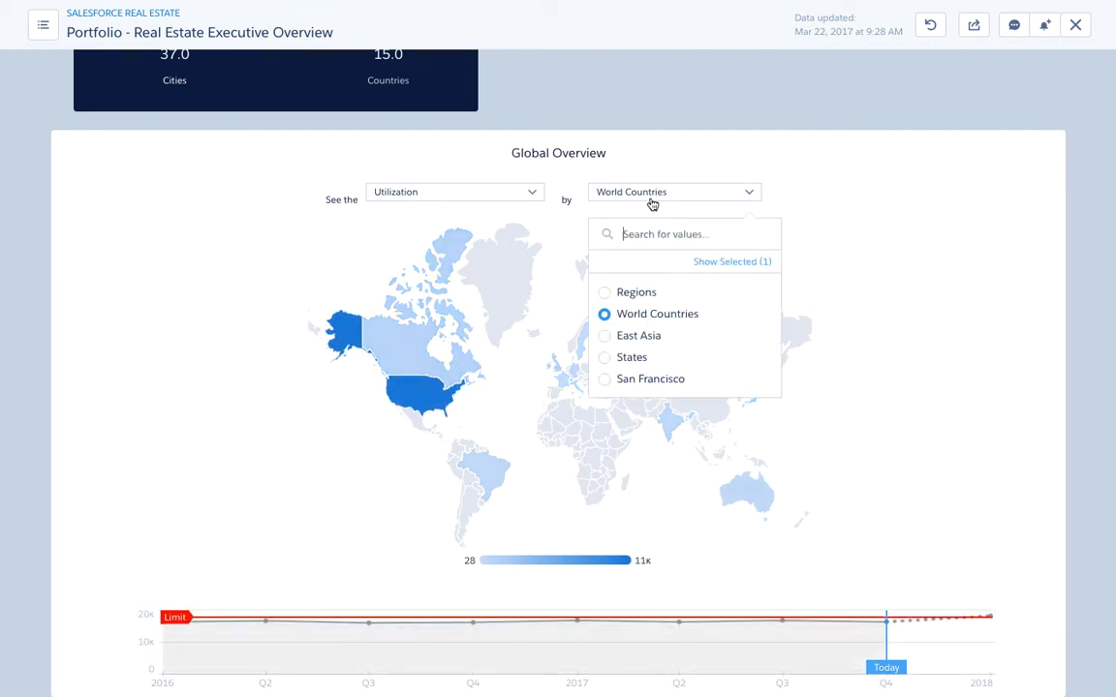
left_click(650, 337)
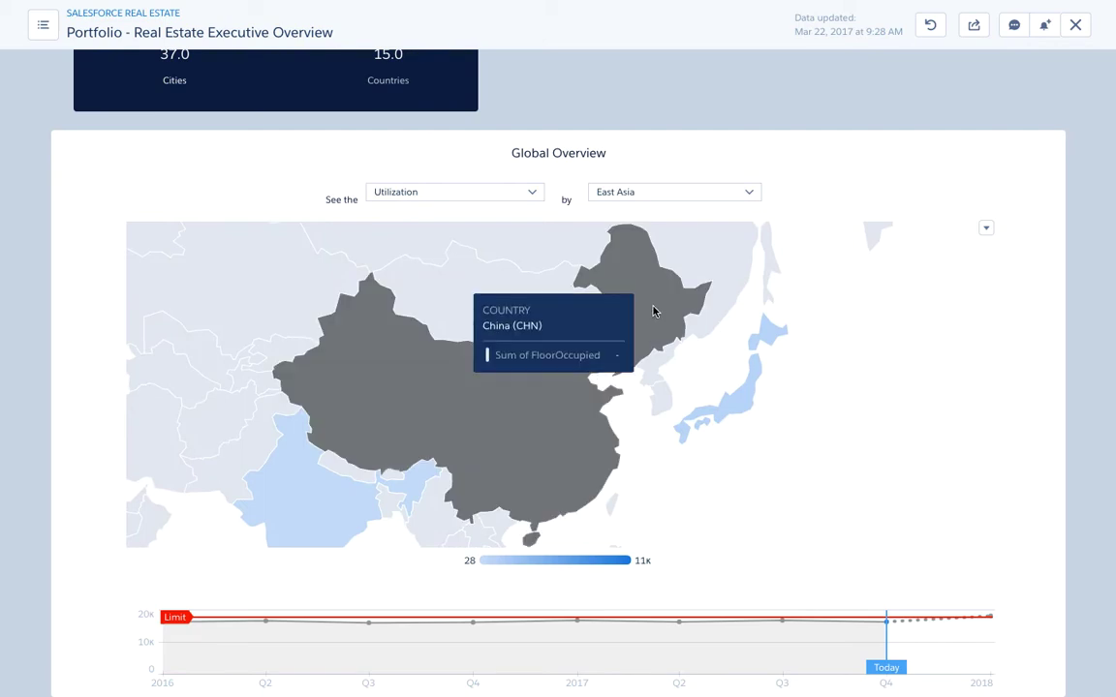
left_click(687, 200)
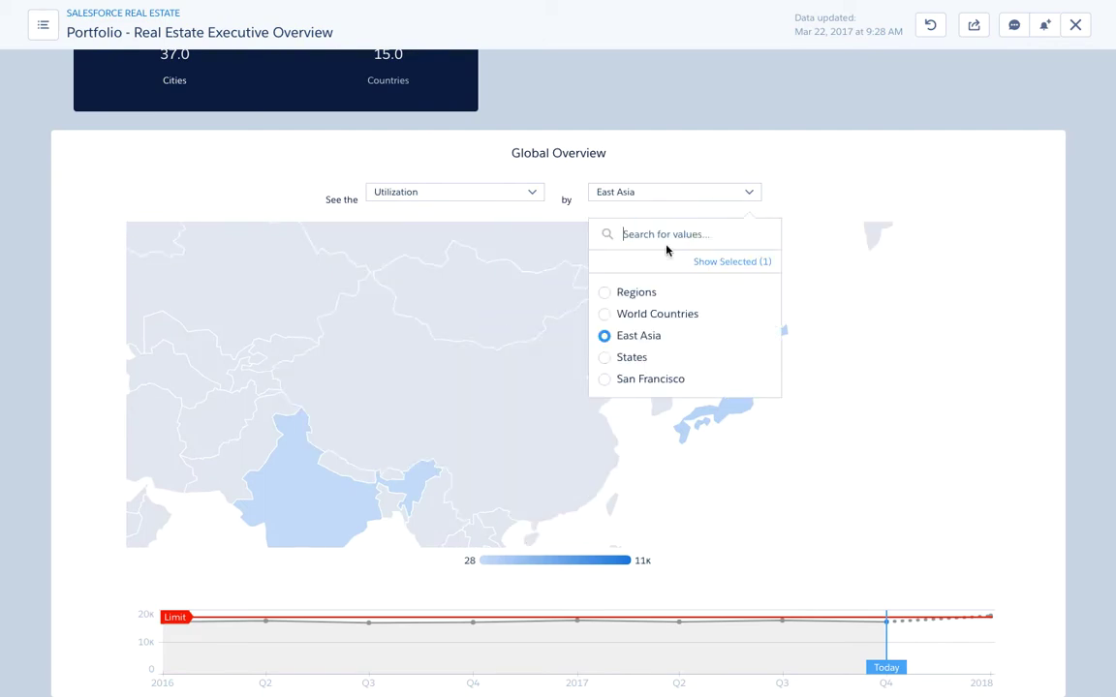
left_click(652, 299)
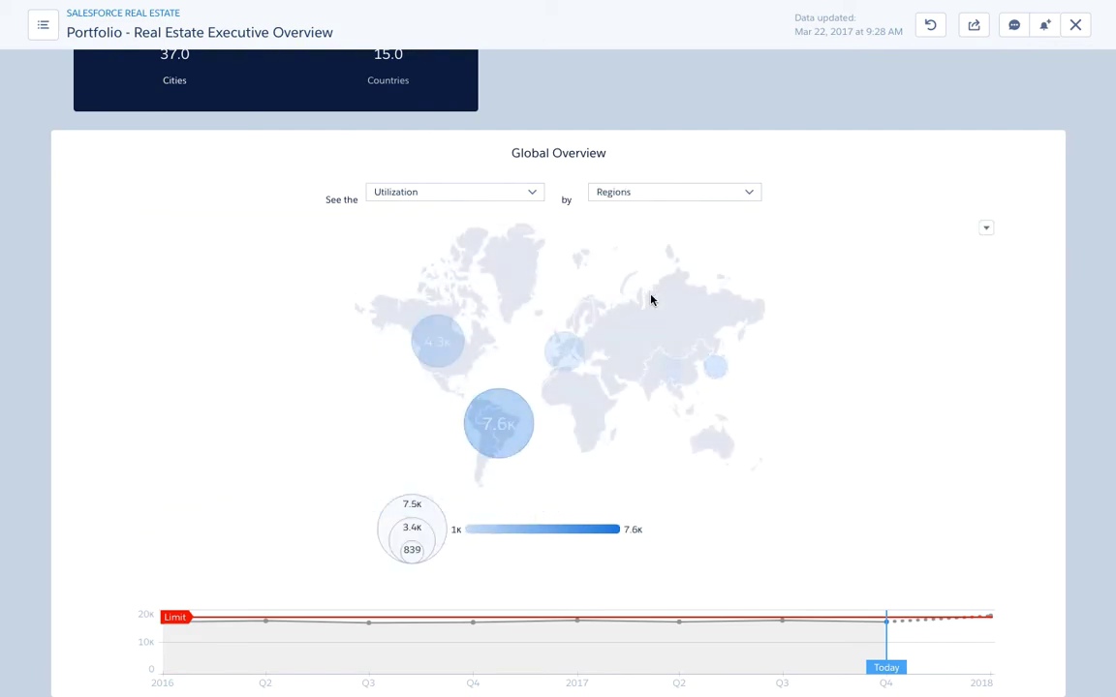
left_click(643, 204)
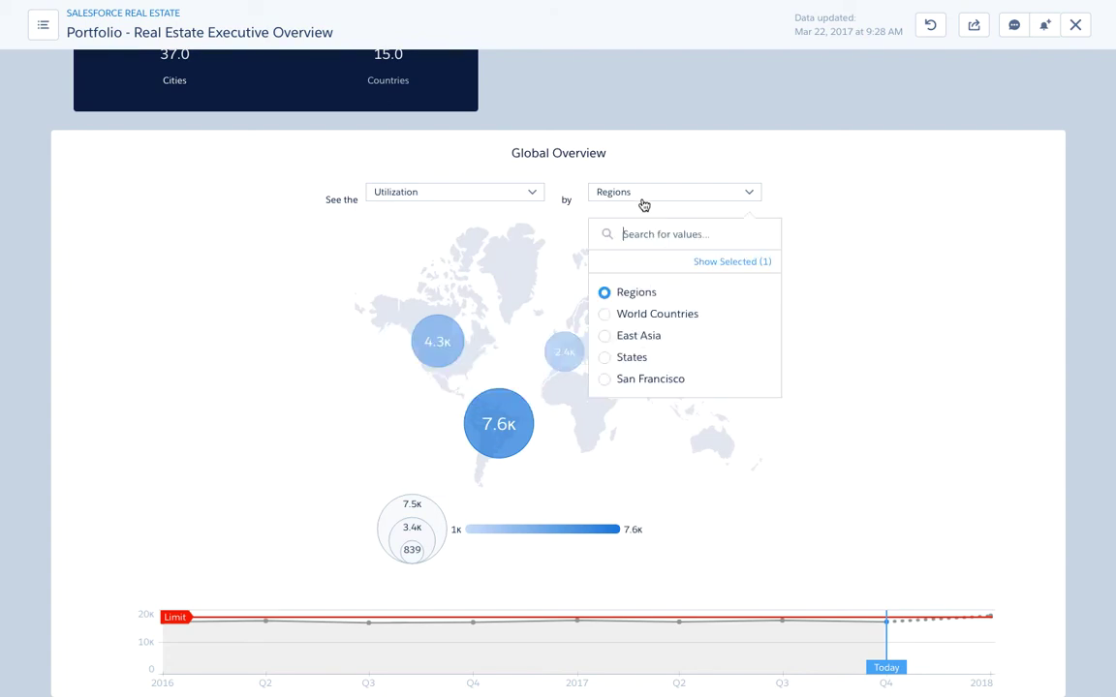
left_click(624, 357)
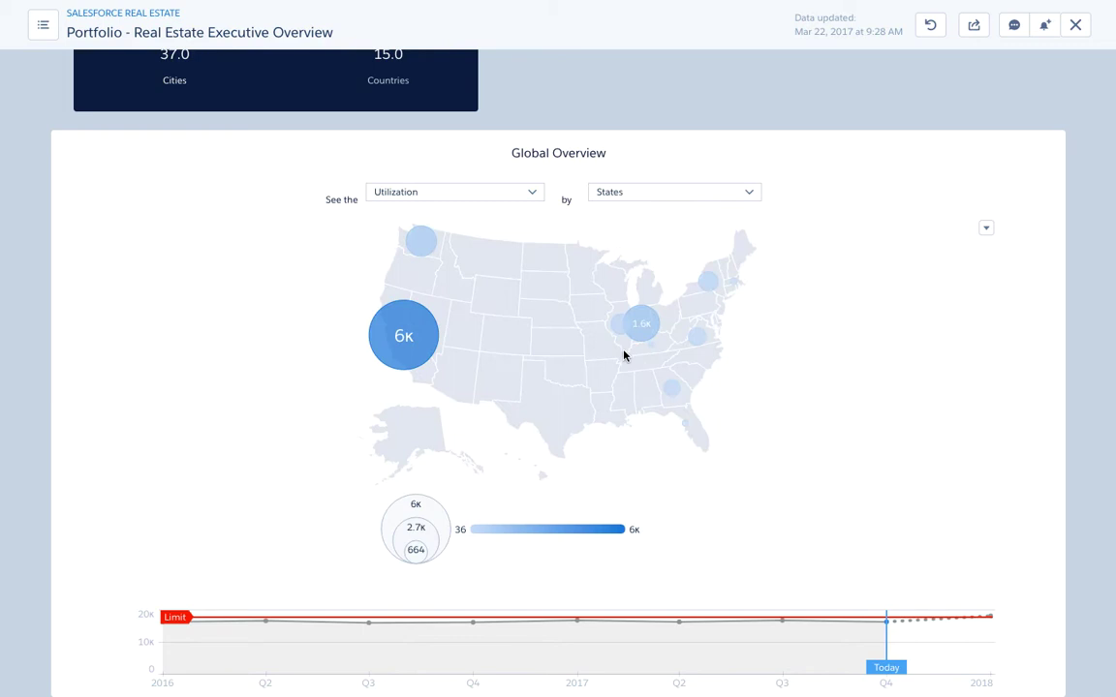
left_click(680, 196)
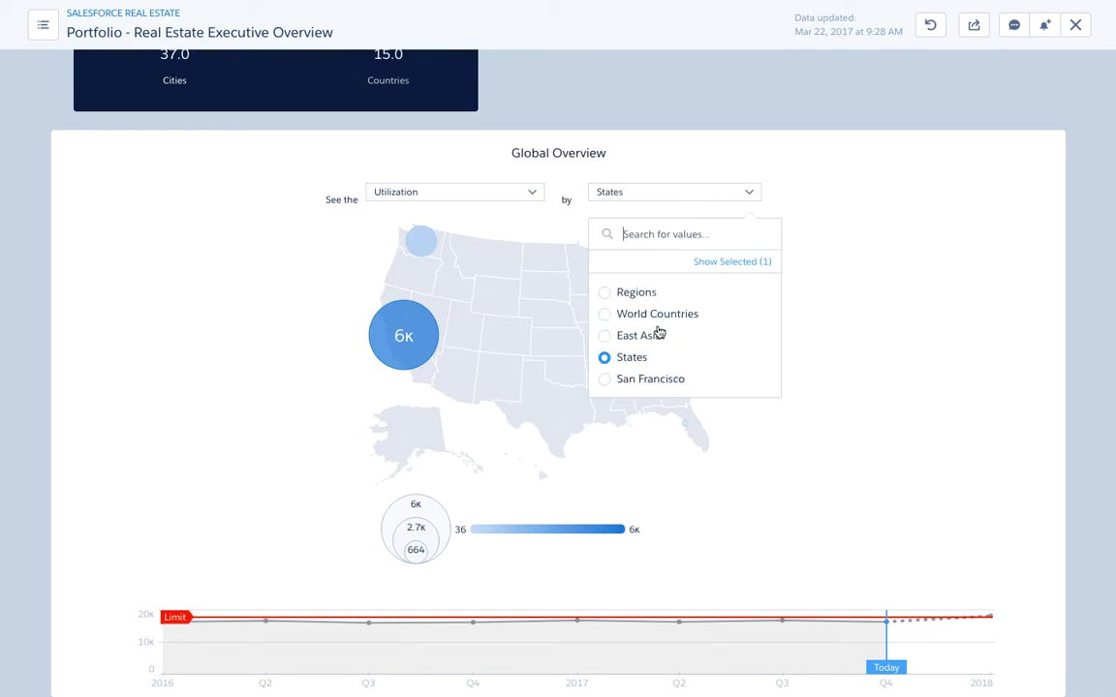
left_click(644, 380)
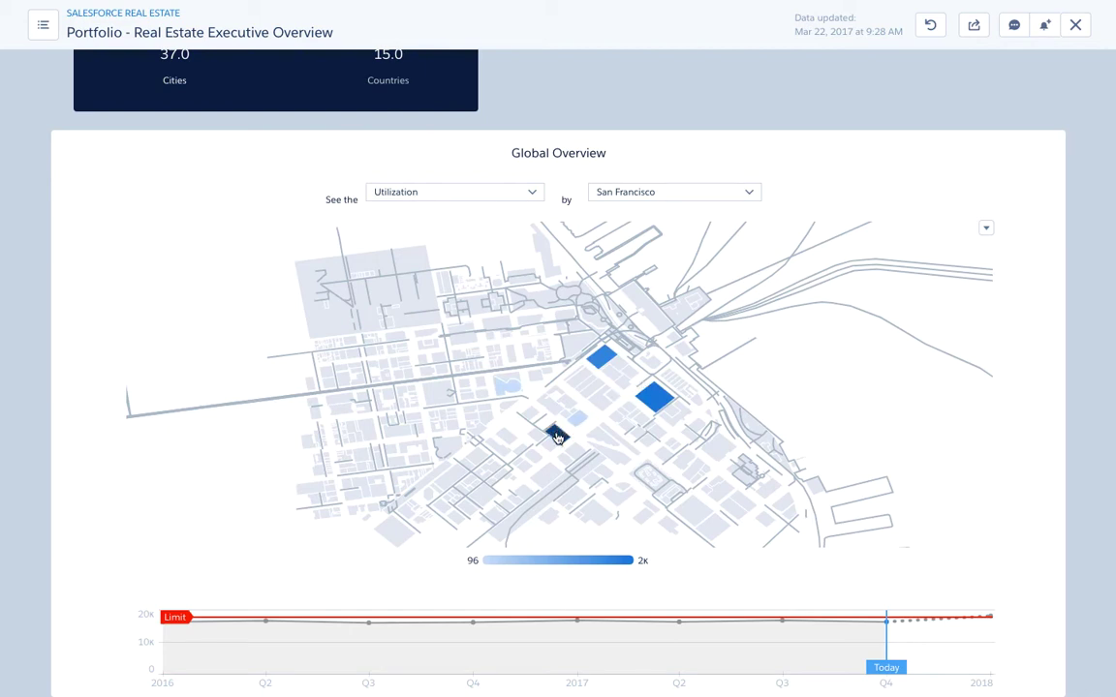
mouse_move(557, 438)
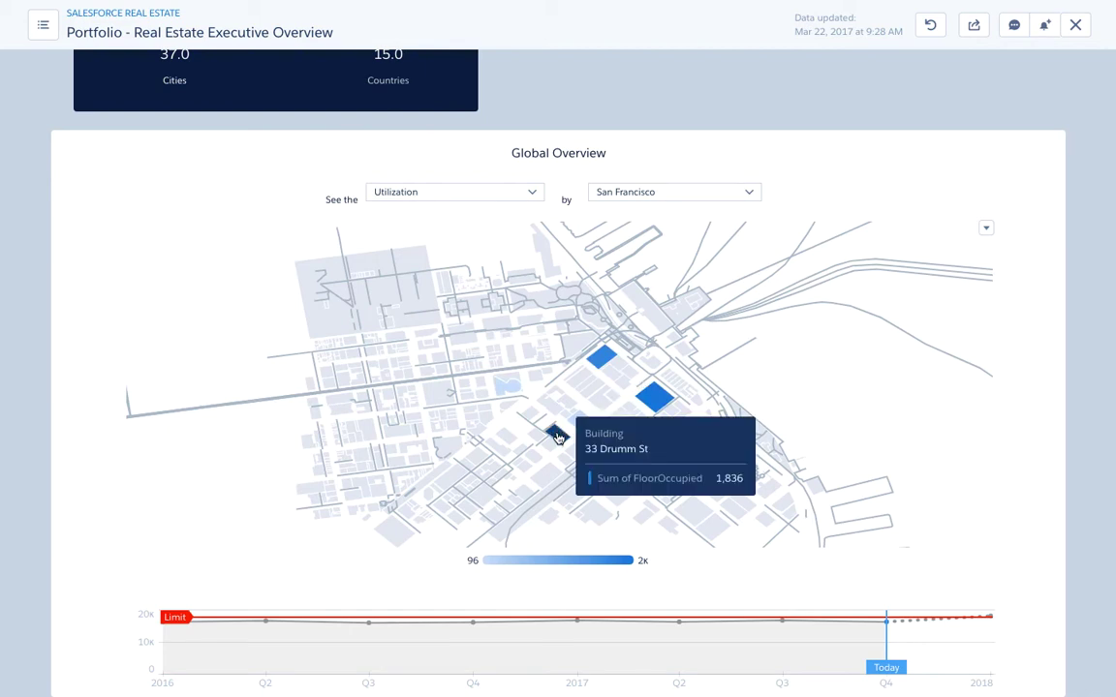
mouse_move(992, 620)
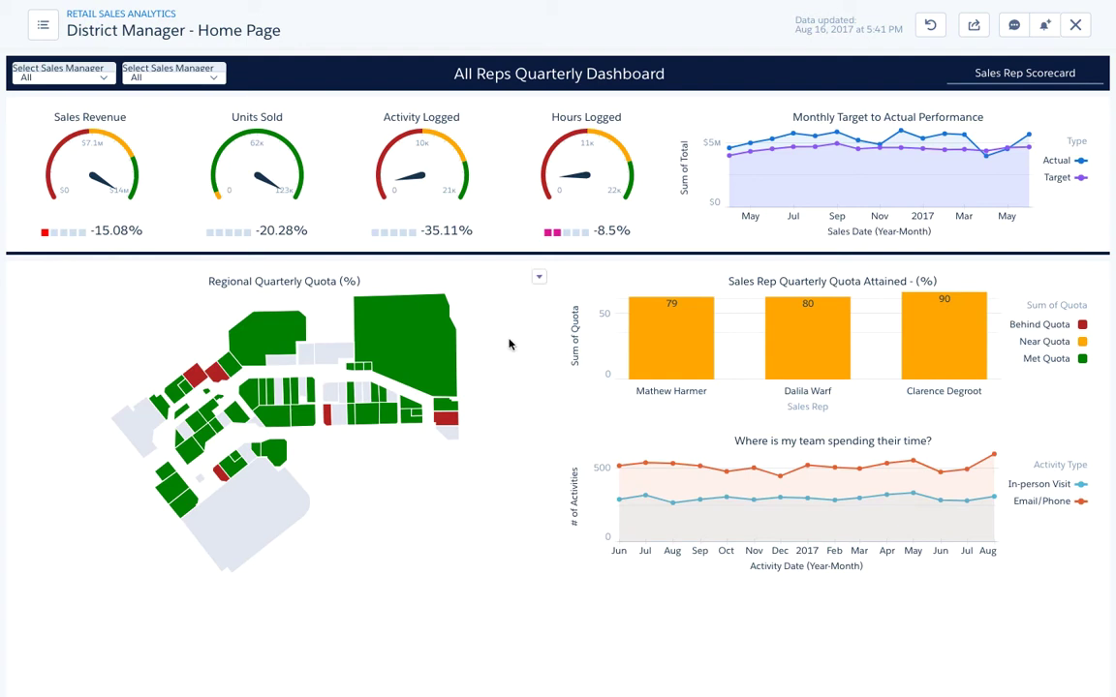
- Filter the District Manager dashboard to a single sales rep and The Book haven store
mouse_move(261, 348)
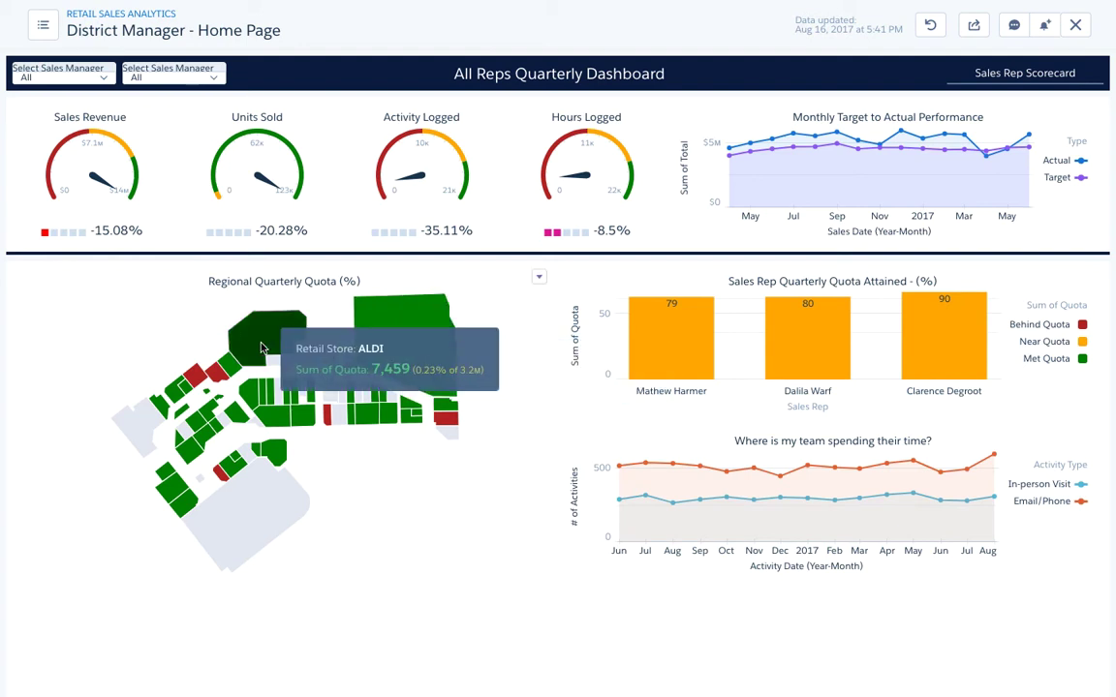
left_click(192, 81)
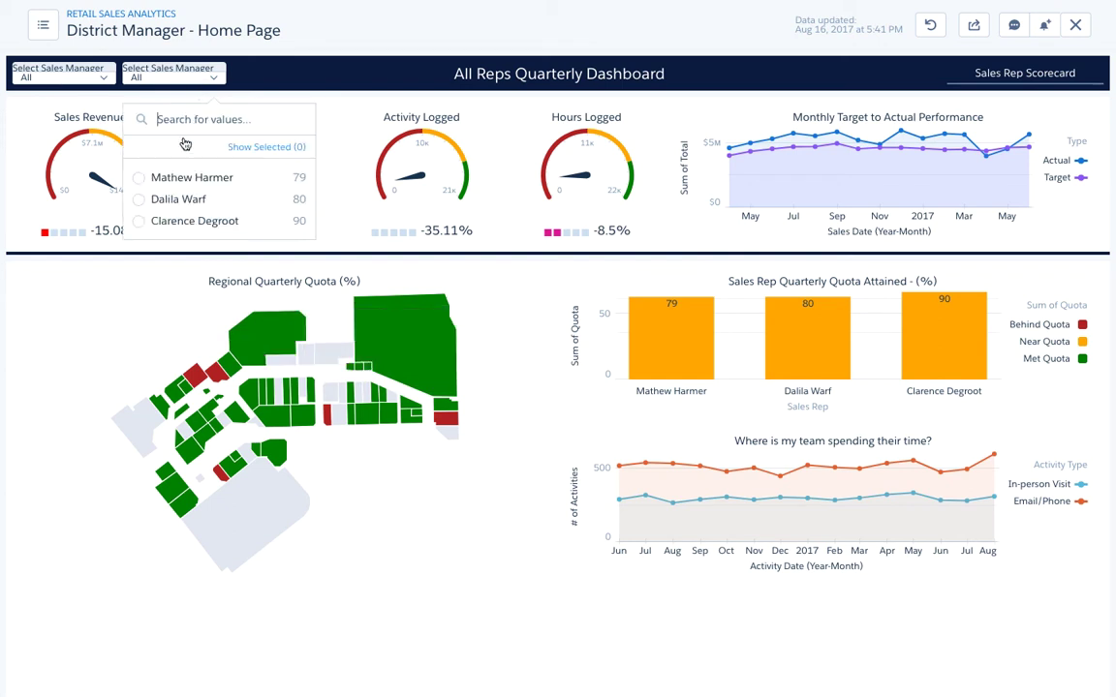
left_click(177, 199)
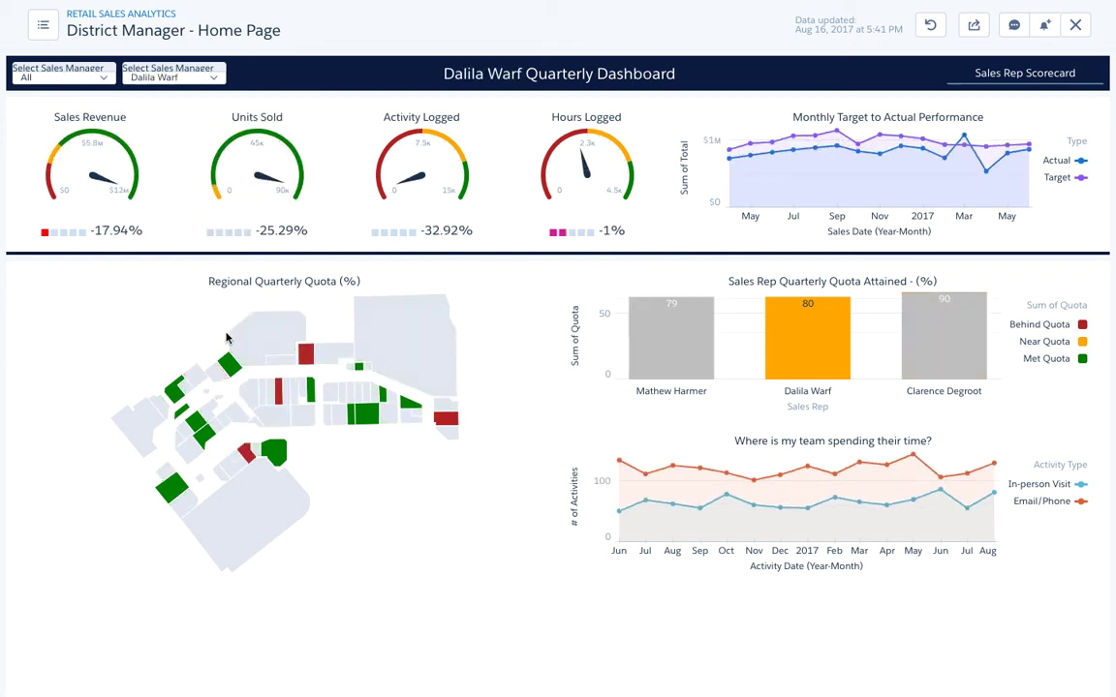
left_click(246, 455)
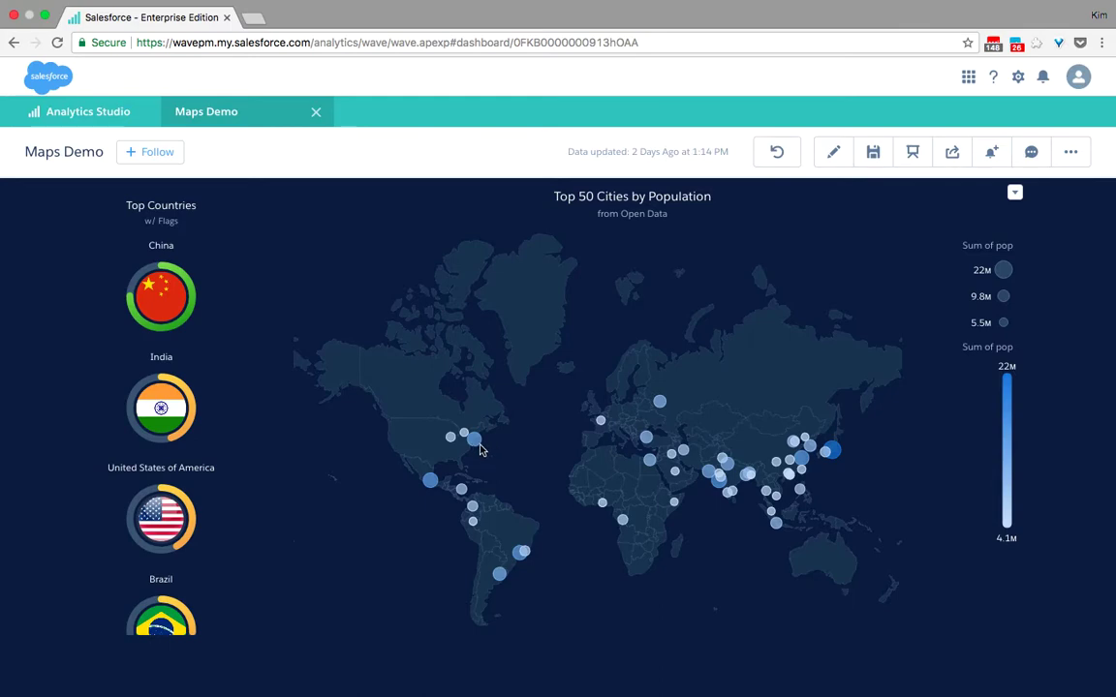
mouse_move(475, 444)
- In edit mode, set the cities map to Miller projection, after trying Equirectangular, with Auto Zoom on
key("super+e")
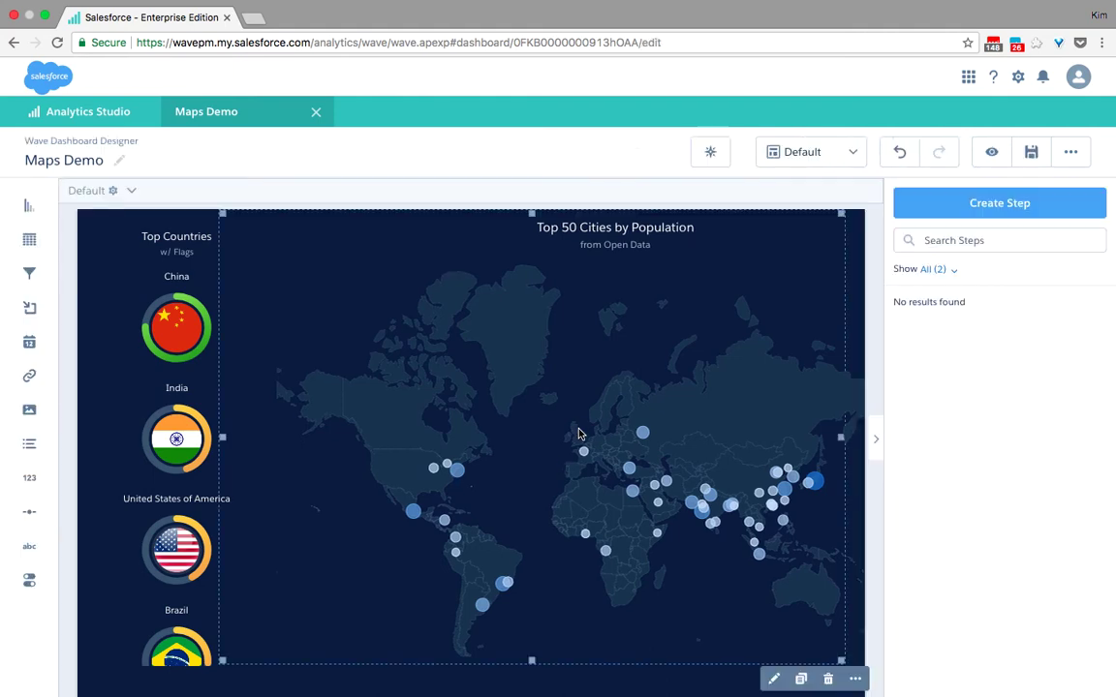
left_click(579, 429)
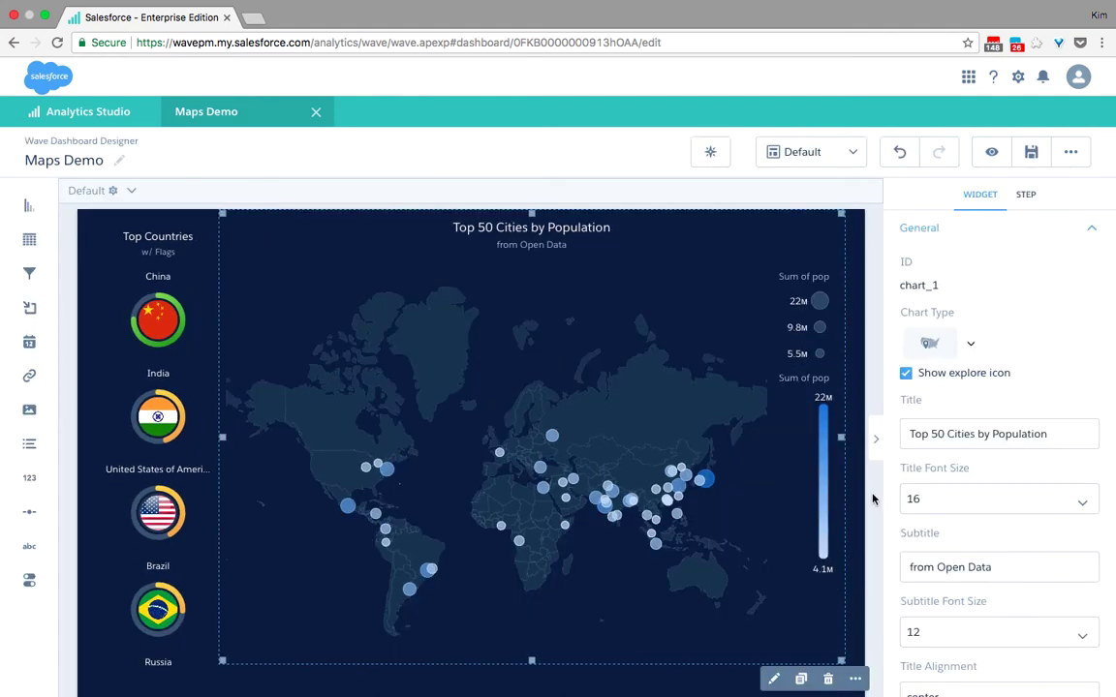
scroll(908, 531, "down", 5)
left_click(928, 504)
scroll(930, 508, "down", 3)
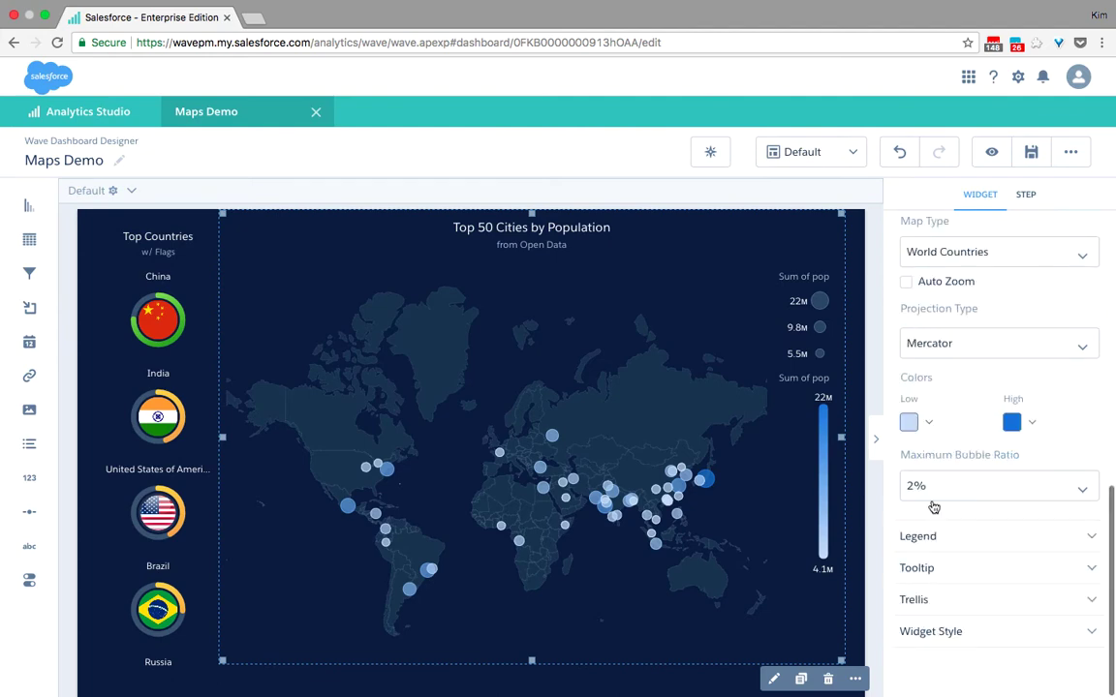
left_click(947, 351)
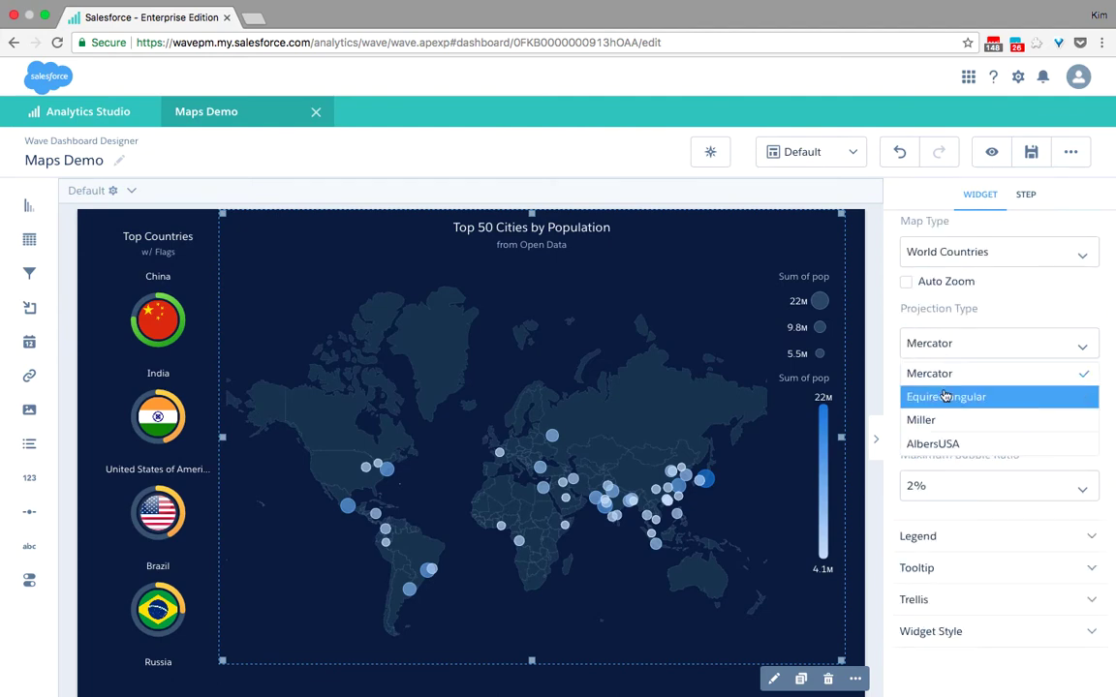
left_click(946, 396)
left_click(965, 346)
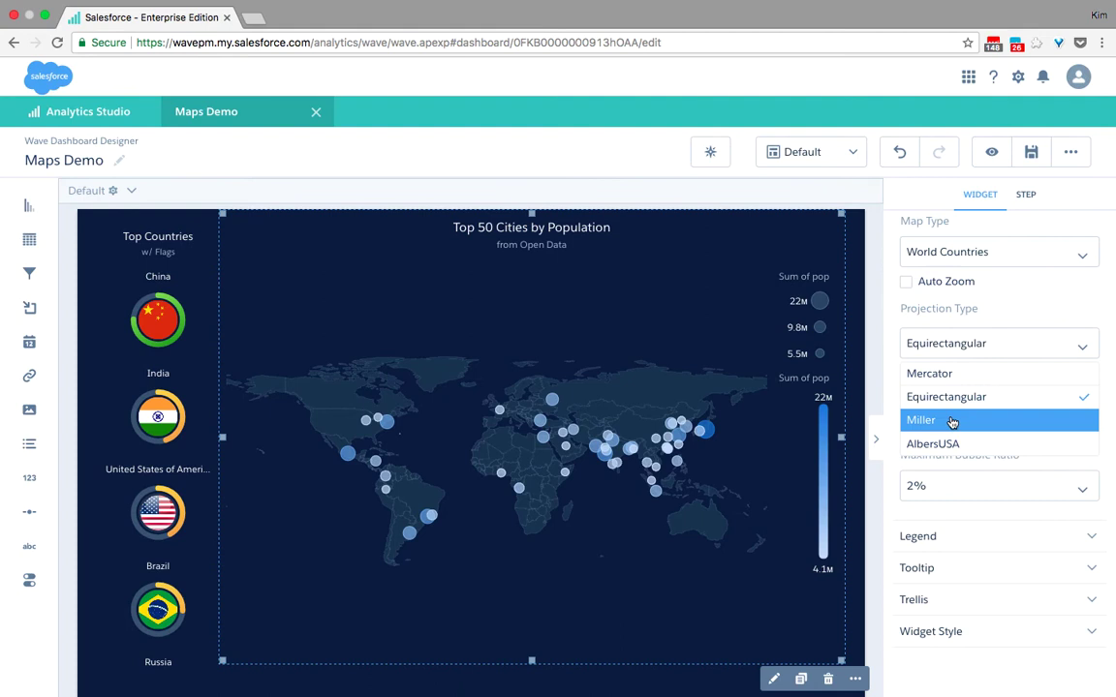
left_click(951, 420)
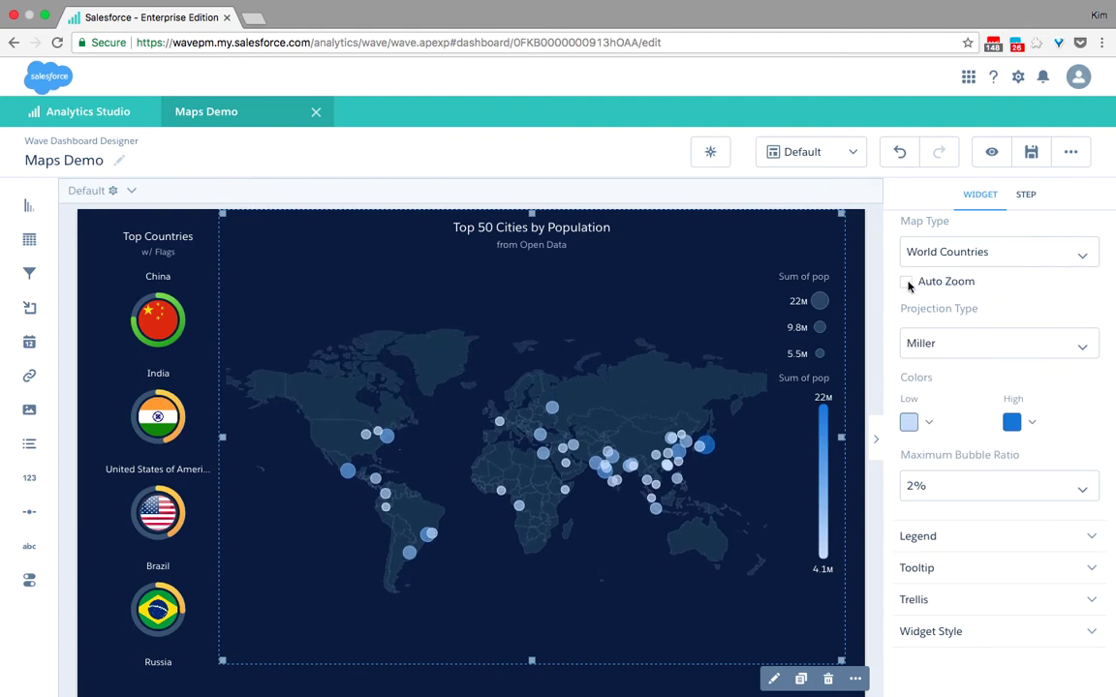
left_click(907, 283)
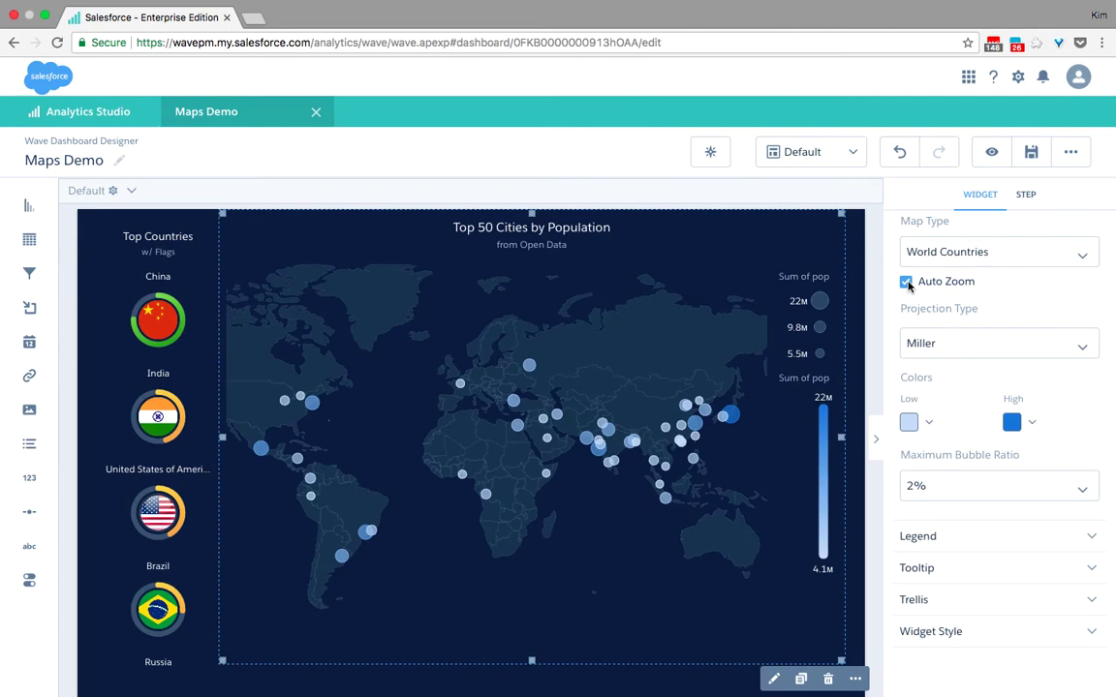
left_click(717, 204)
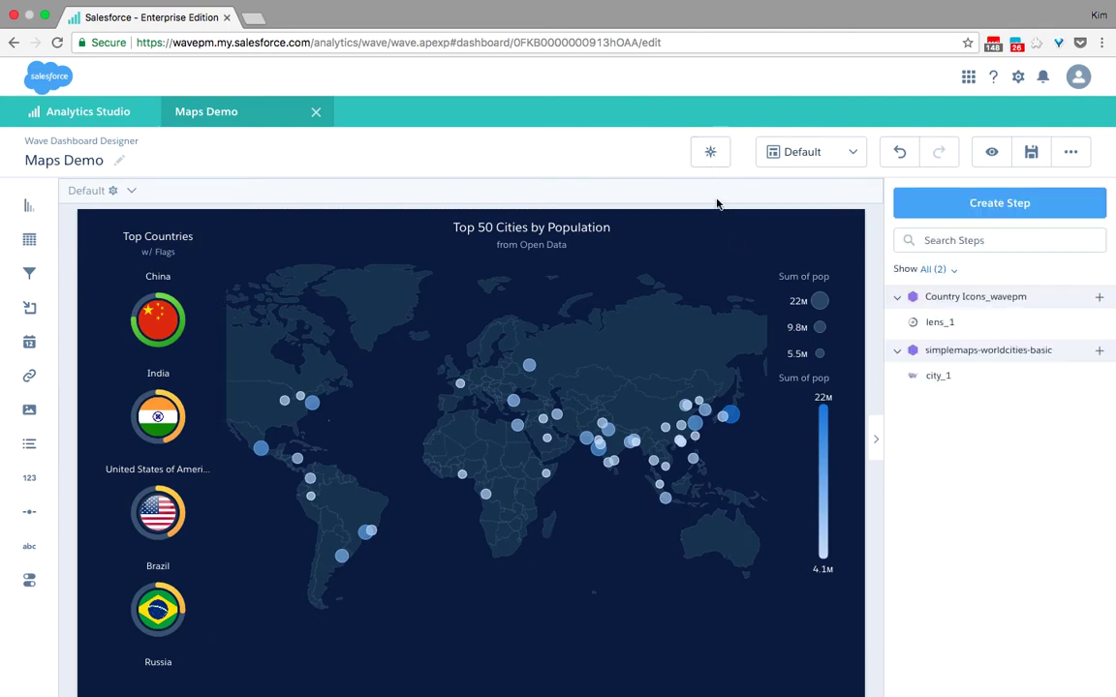
- Back in view mode, filter the city map to China, India, then USA, and clear the filter
key("super+e")
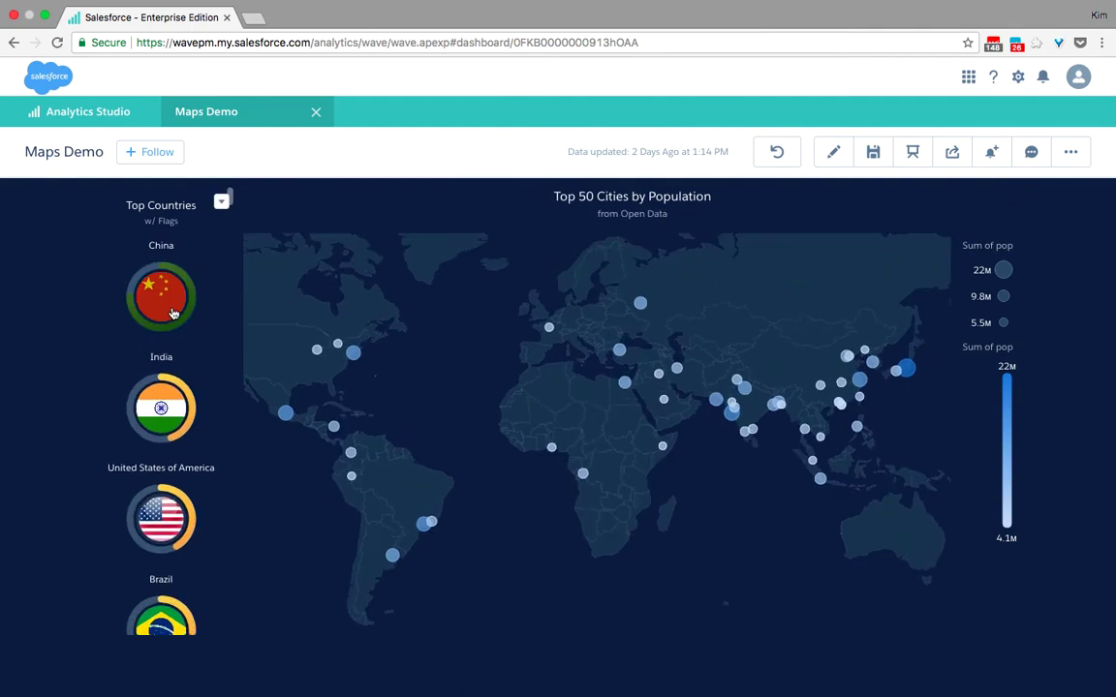
left_click(173, 313)
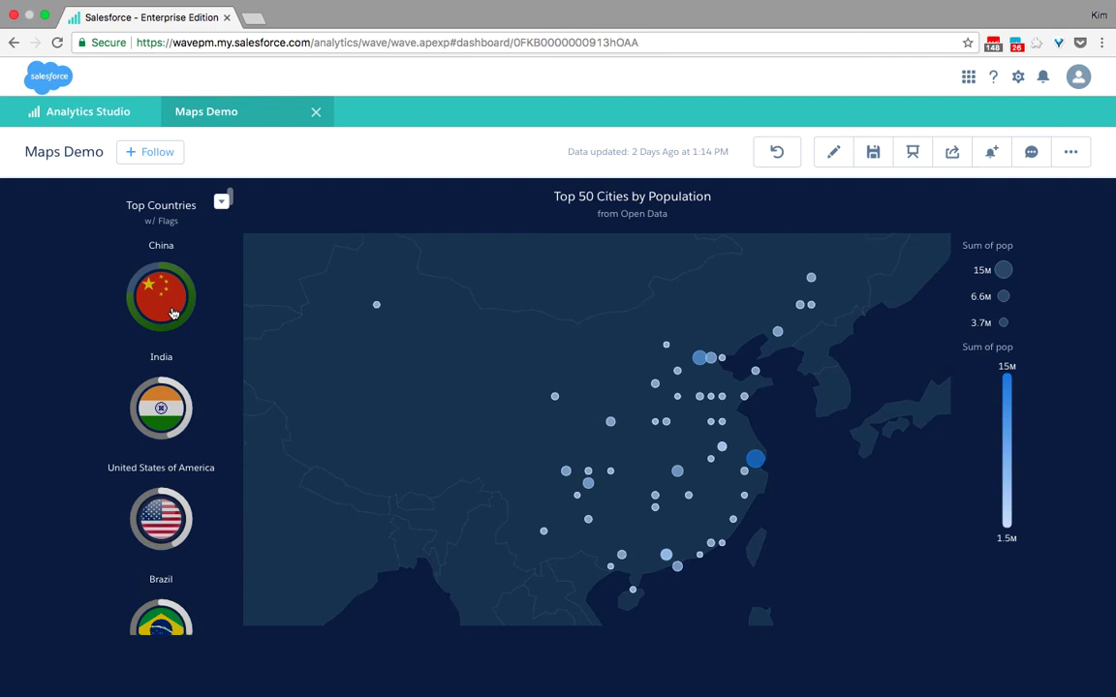
left_click(159, 405)
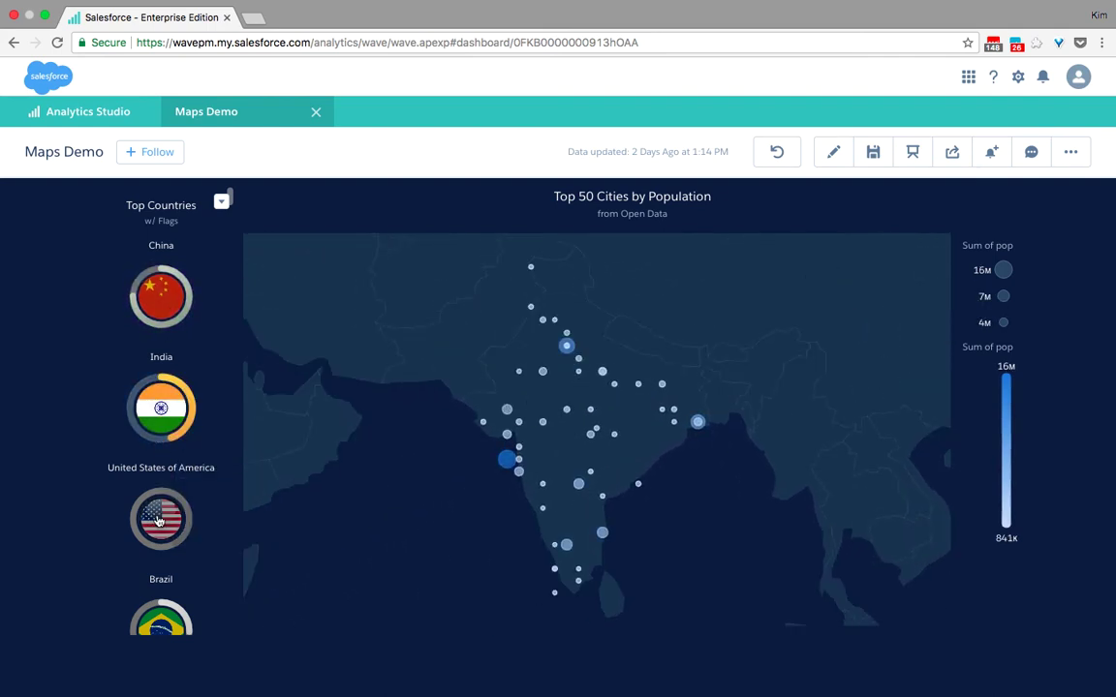
left_click(158, 520)
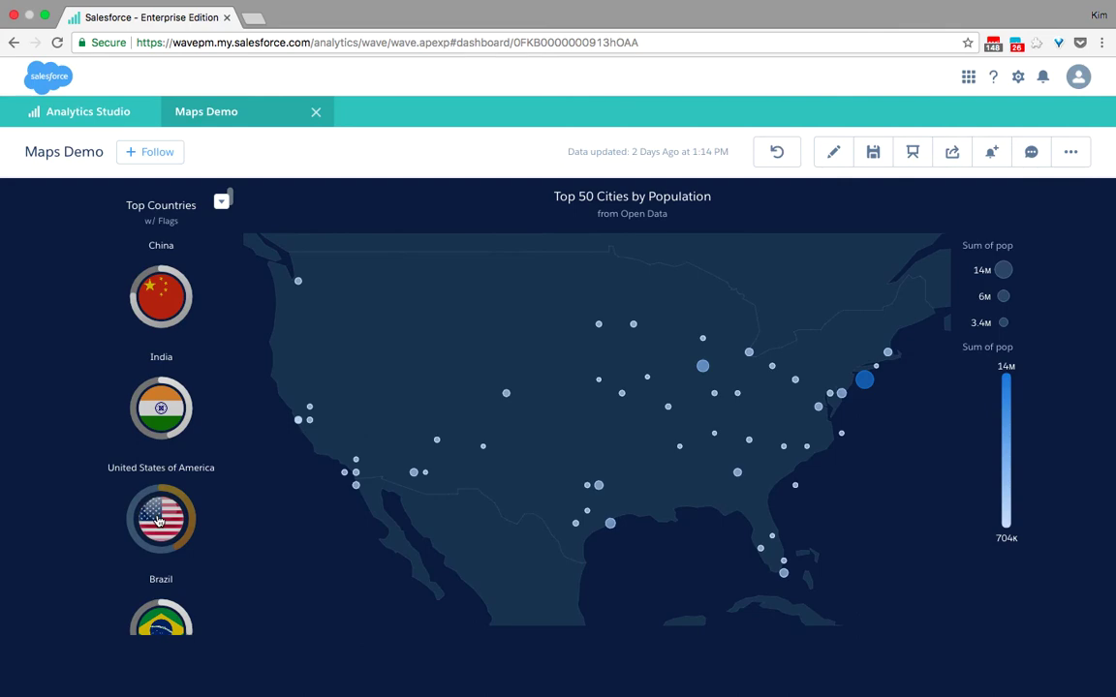
left_click(157, 520)
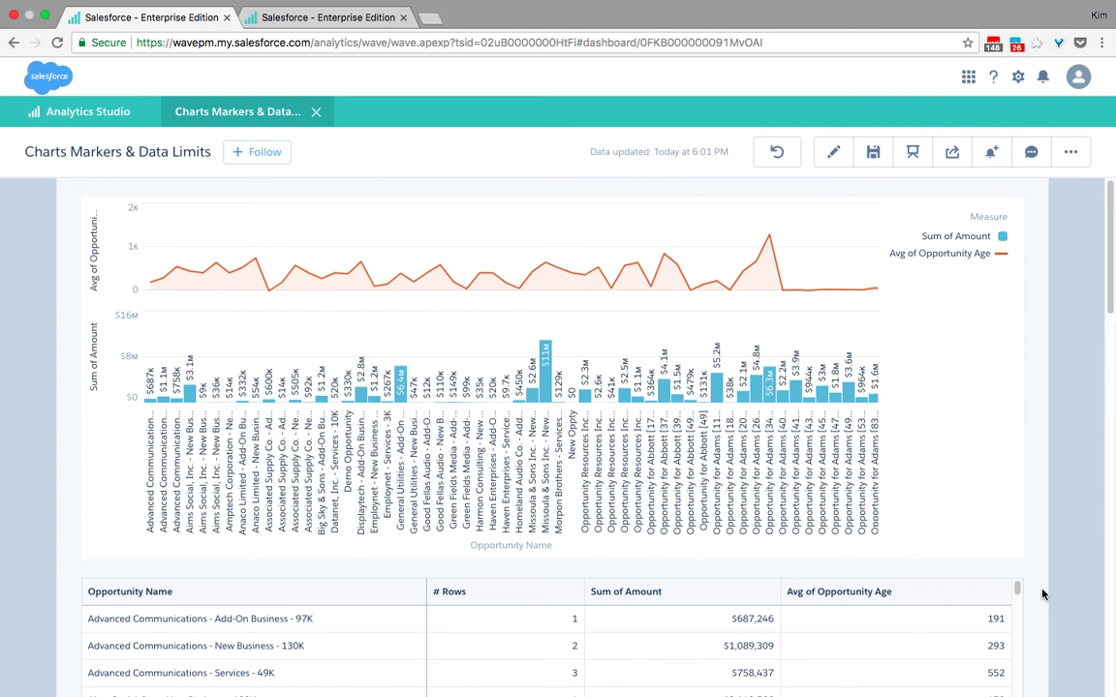
- Scroll the opportunity table down to row 2,000 and back, then enter the dashboard designer
scroll(1042, 594, "down", 4)
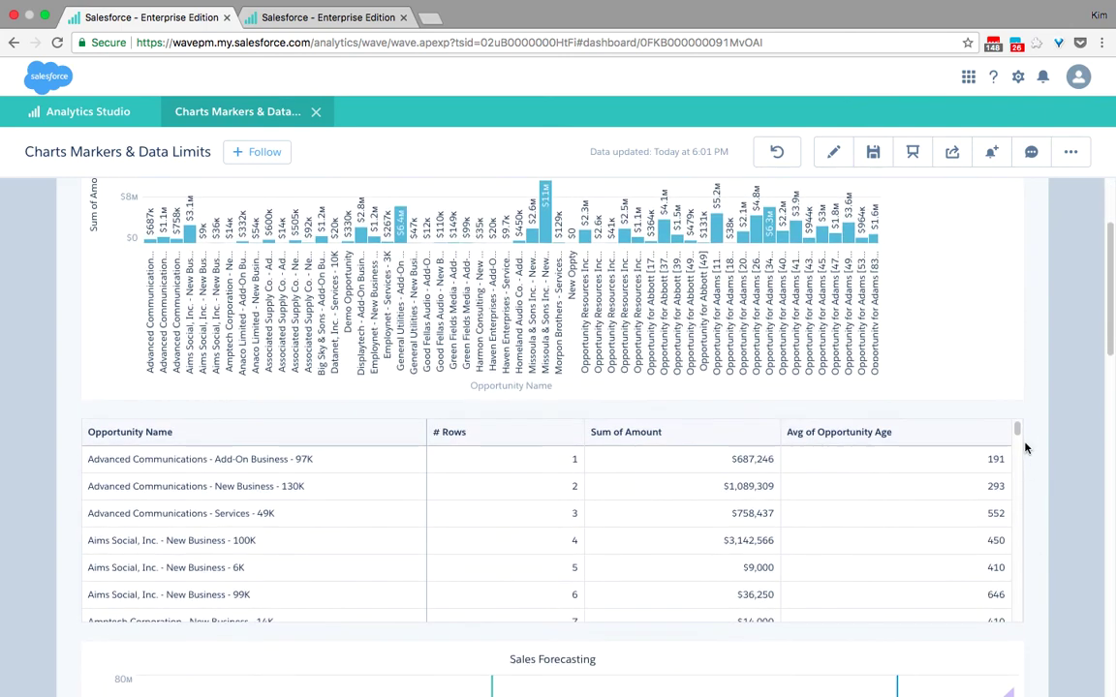
left_click_drag(1017, 432, 1020, 621)
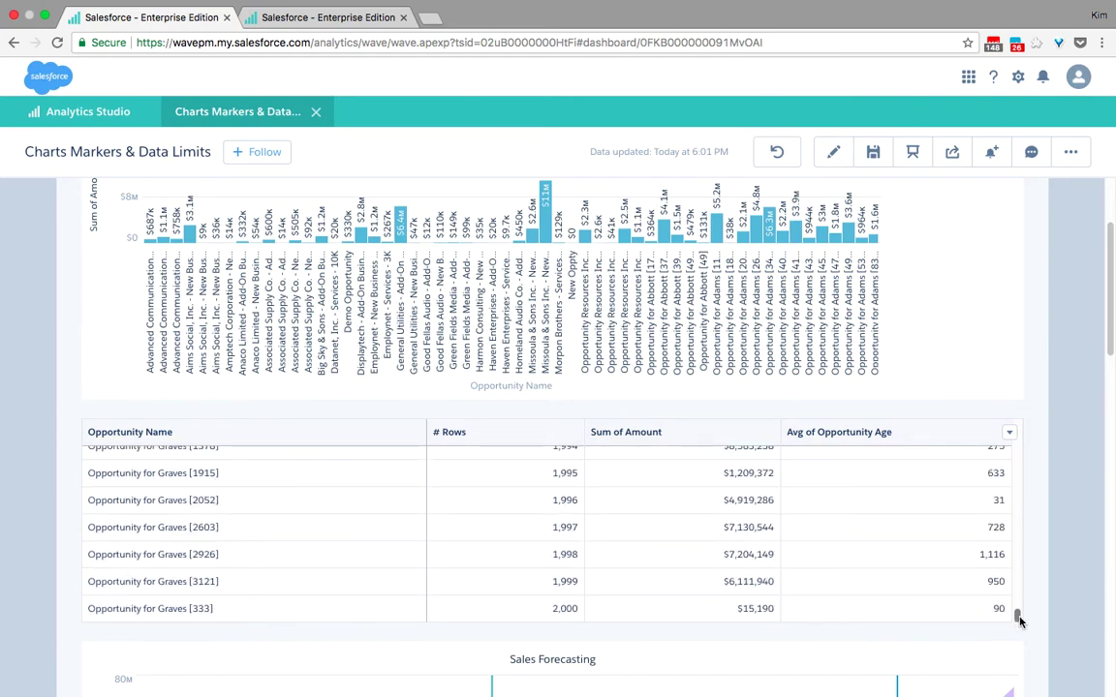
left_click_drag(1017, 617, 1035, 406)
scroll(1035, 407, "up", 3)
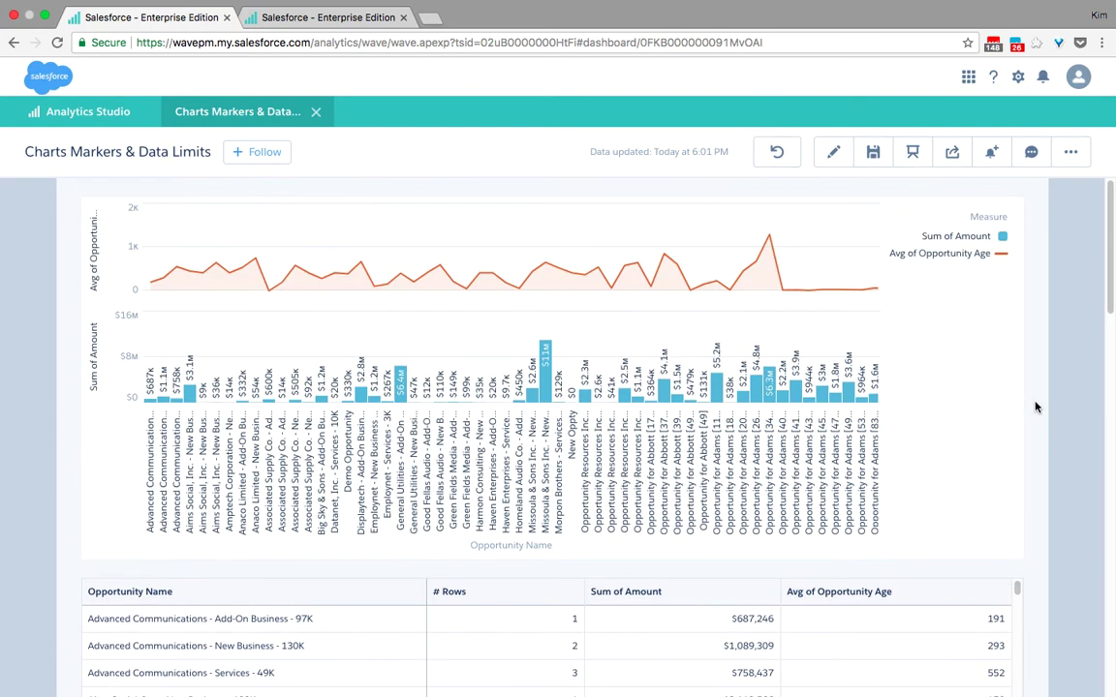
key("super+e")
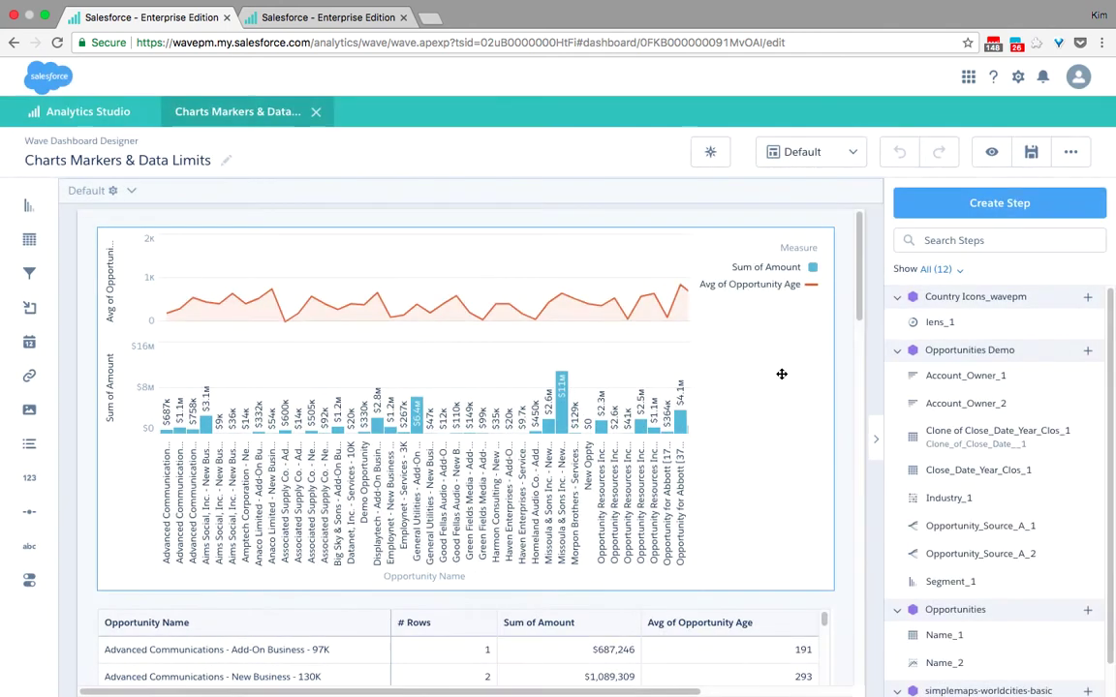
- Give the combo chart a Light theme and Dual Axis mode
left_click(782, 374)
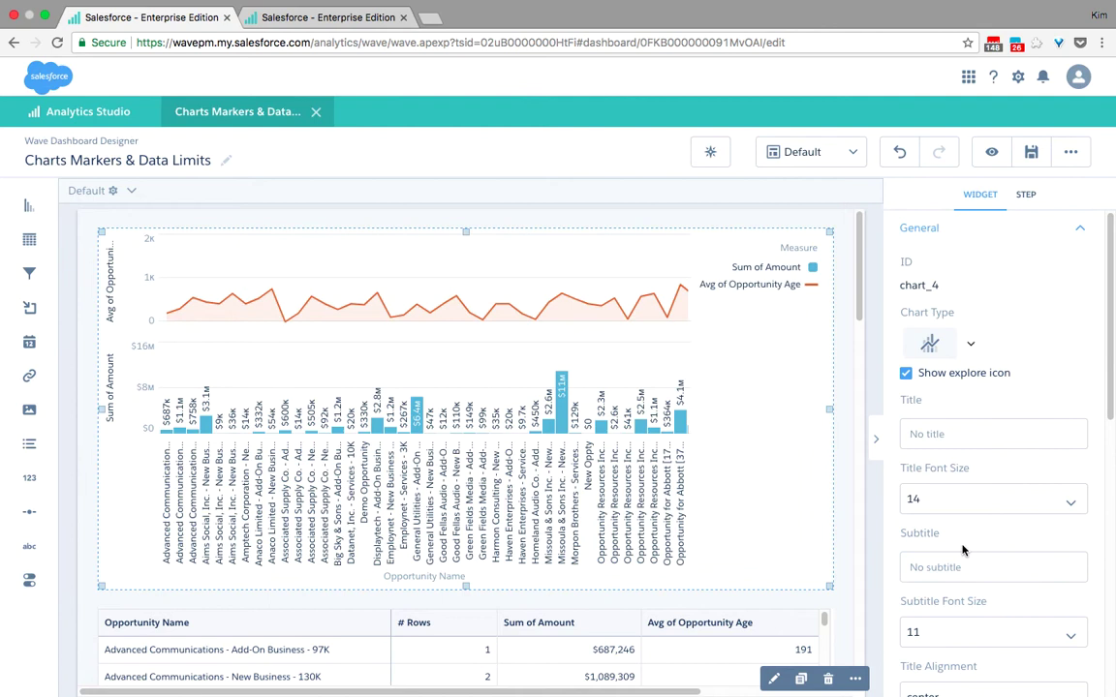
scroll(961, 548, "down", 2)
scroll(964, 549, "down", 1)
left_click(961, 569)
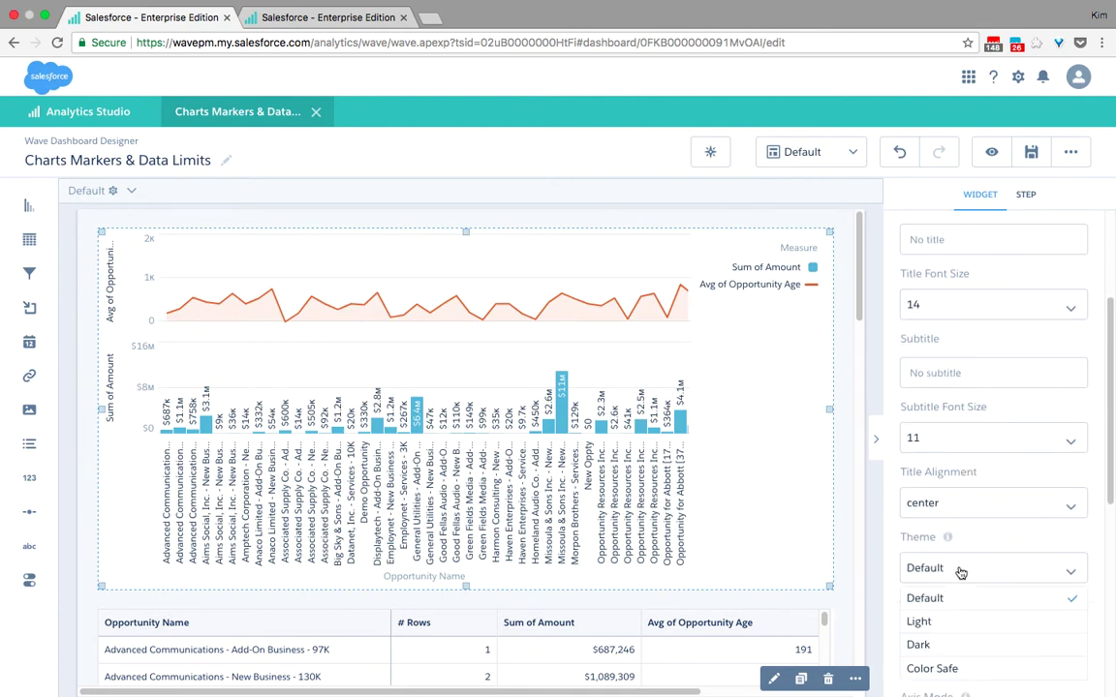
left_click(949, 623)
scroll(949, 600, "down", 3)
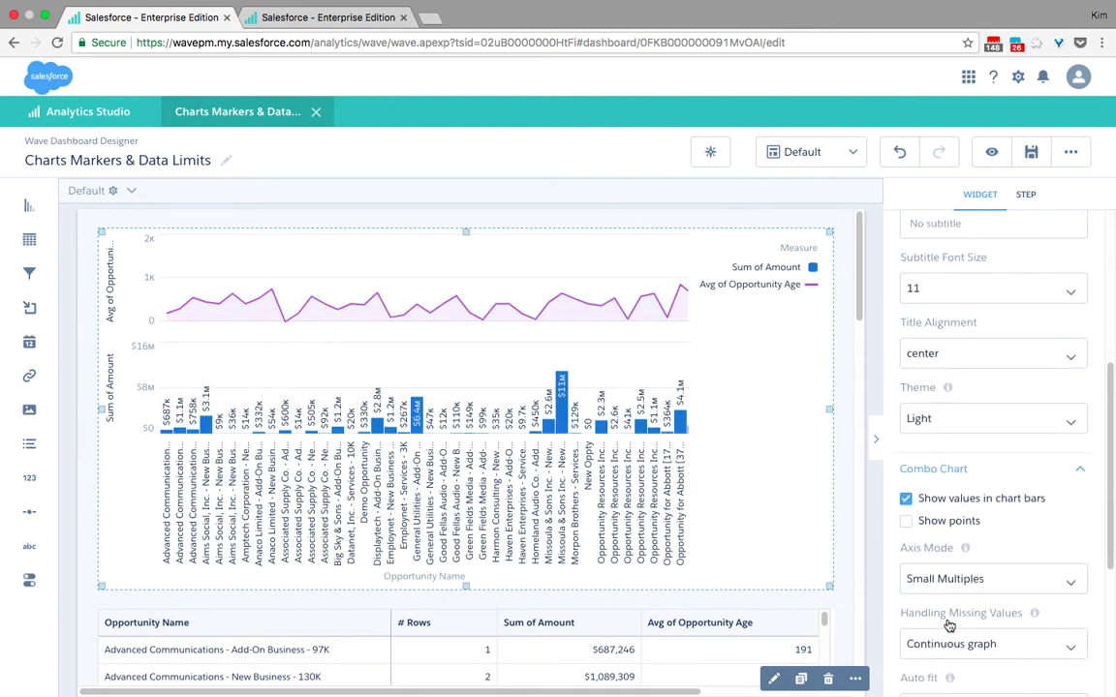
left_click(954, 575)
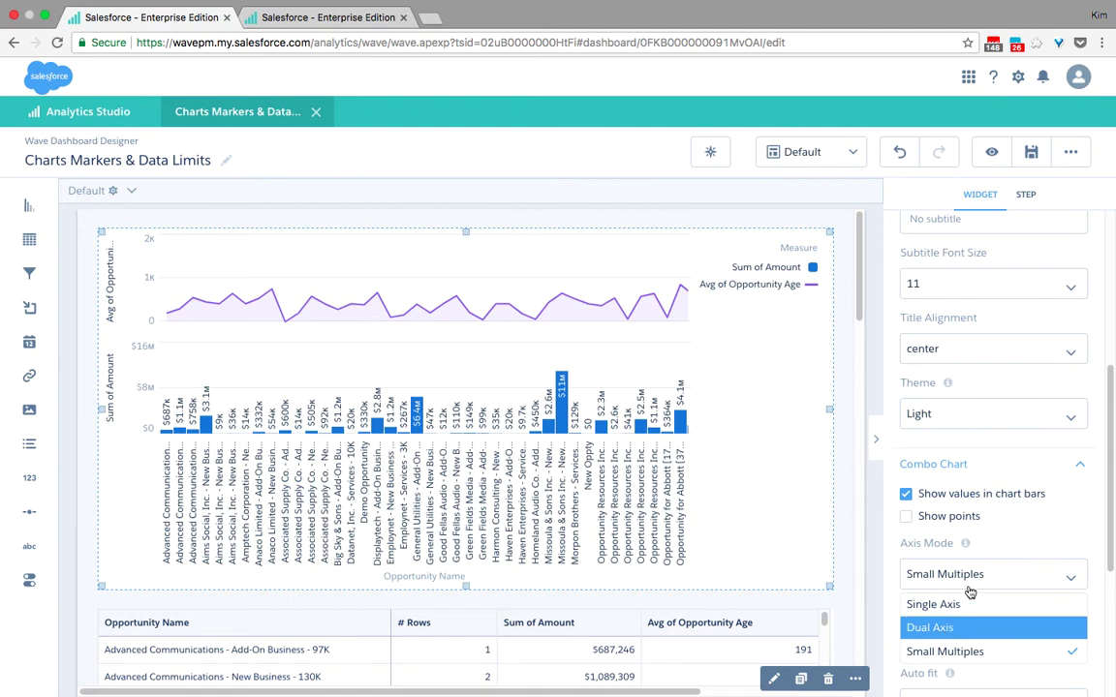
left_click(947, 627)
- Set the chart's Auto fit to Preserve labels after briefly trying fit-all-bars
scroll(954, 608, "down", 1)
left_click(955, 612)
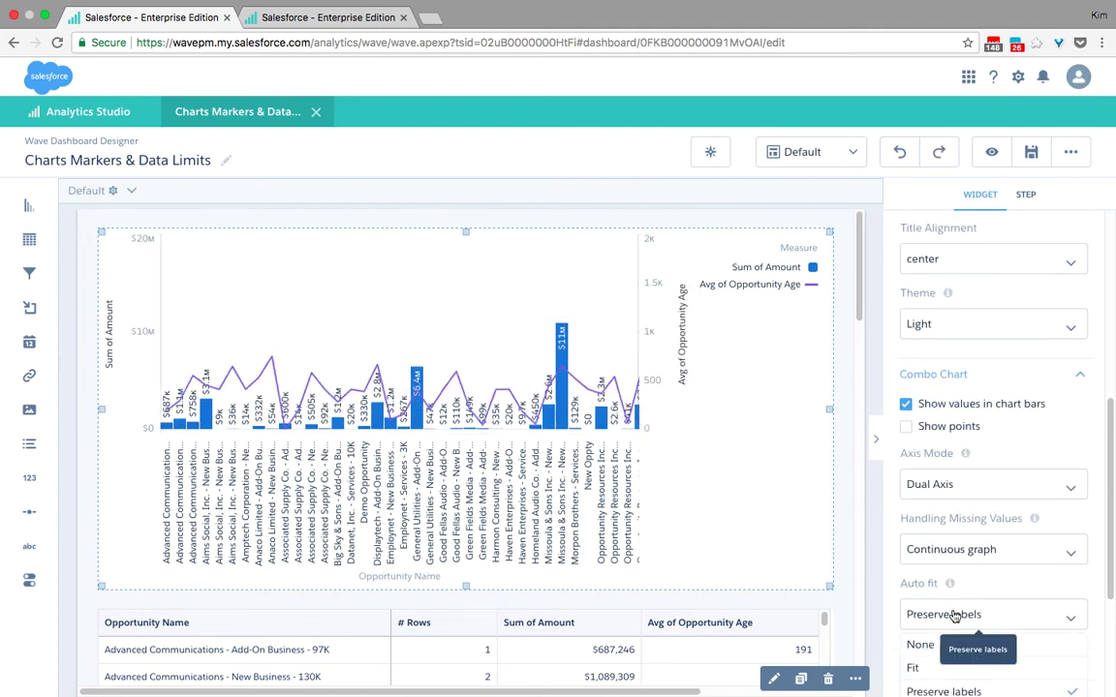
left_click(953, 672)
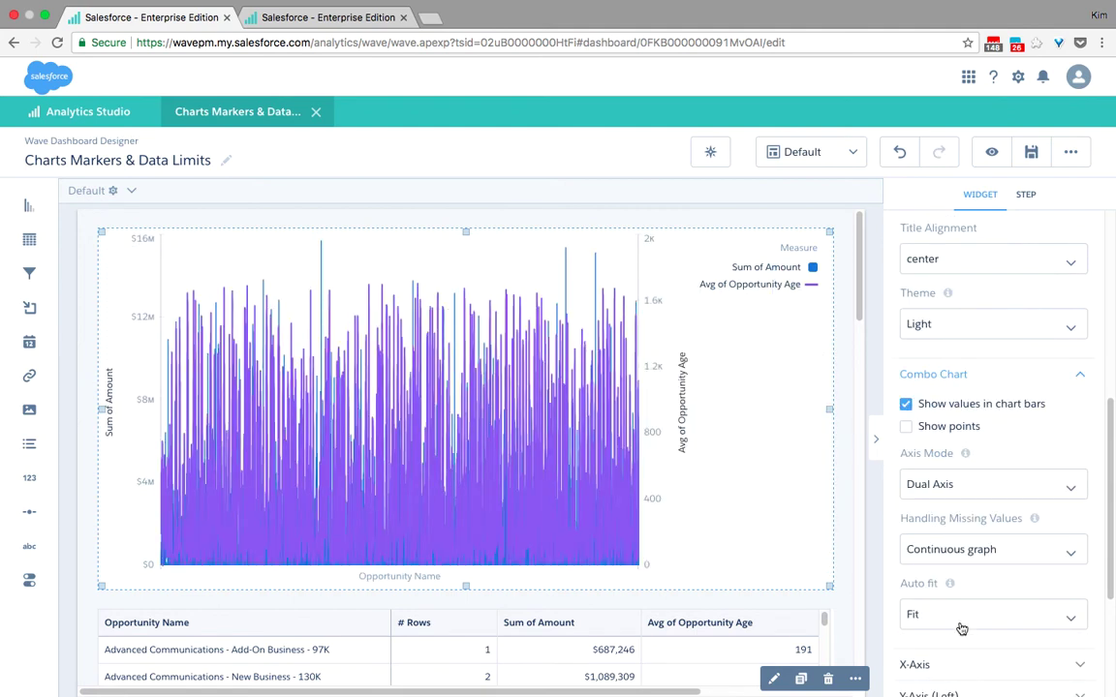
left_click(955, 614)
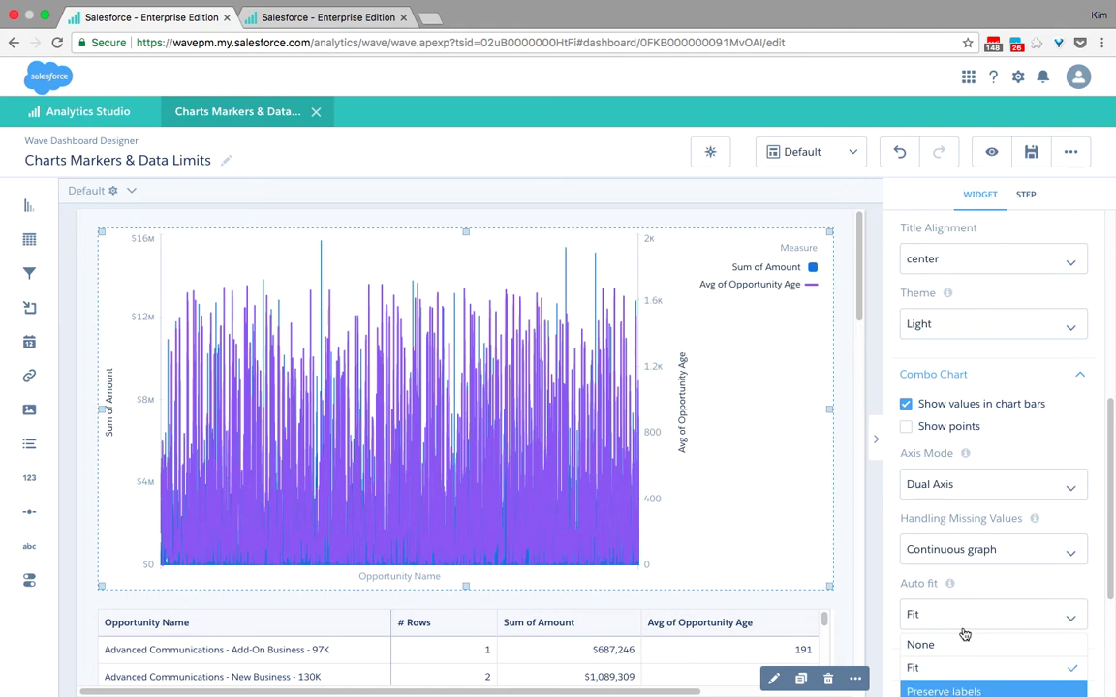
left_click(949, 692)
- Move the legend to bottom-center and enable Customize Tooltip
scroll(965, 634, "down", 5)
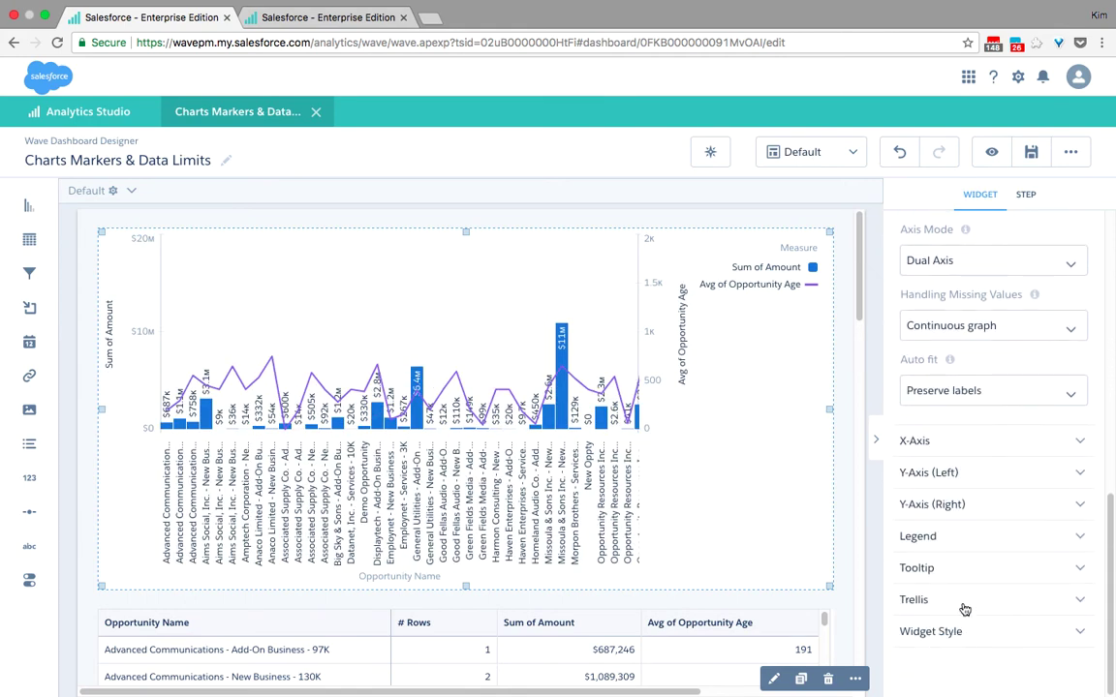
left_click(937, 535)
left_click(943, 682)
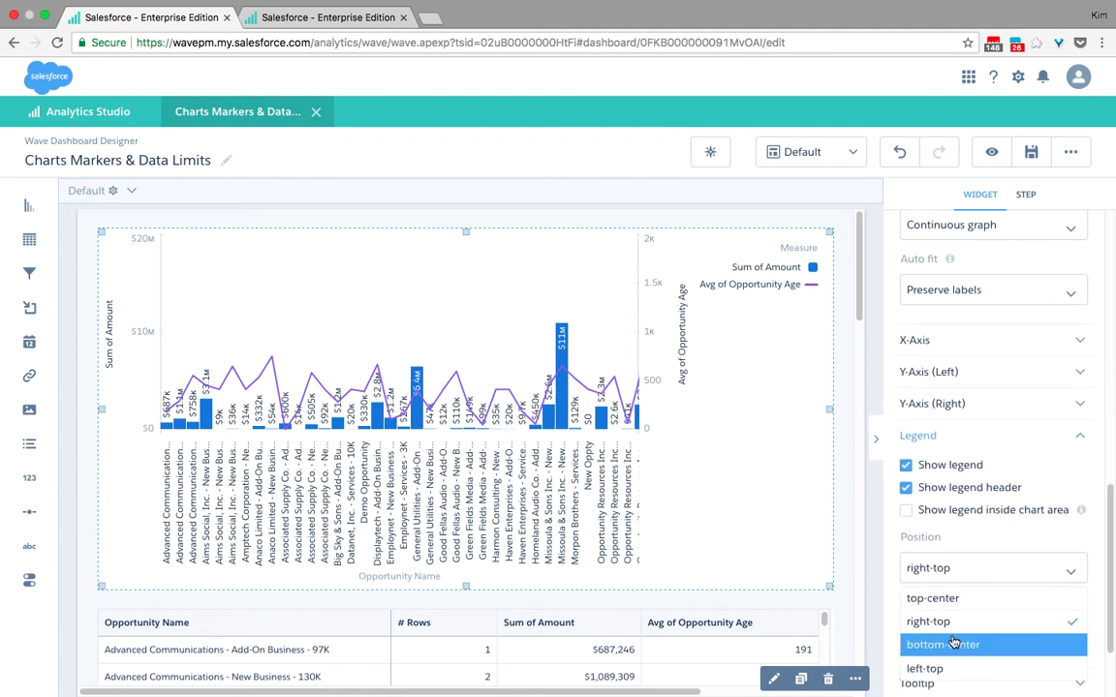
left_click(954, 643)
left_click(957, 569)
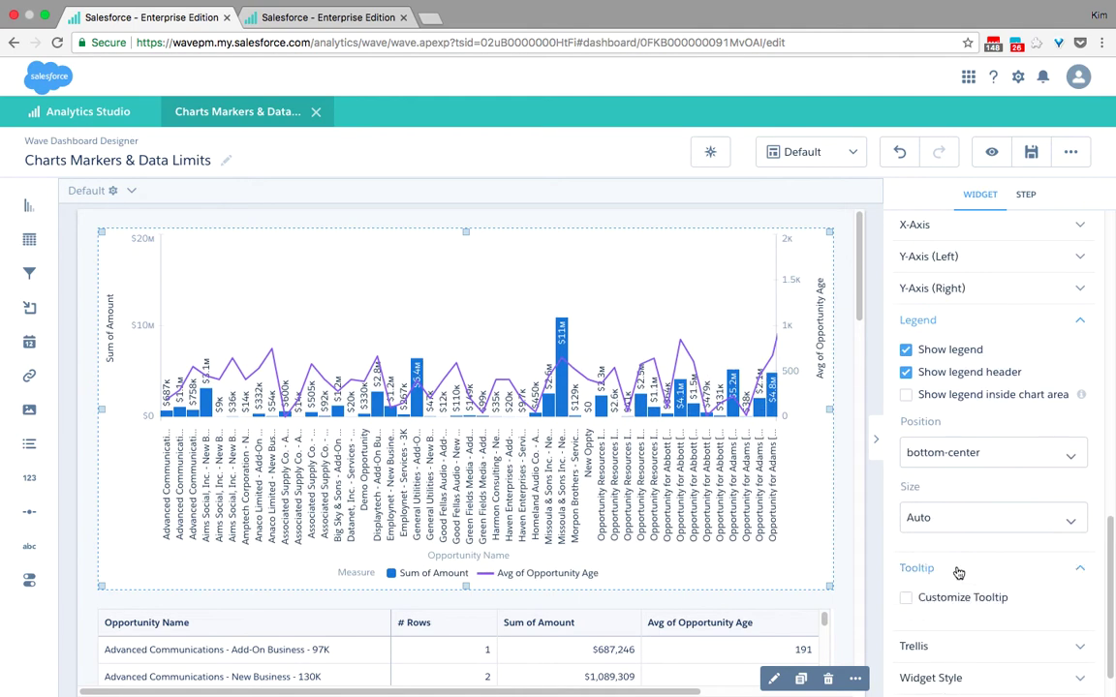
left_click(906, 598)
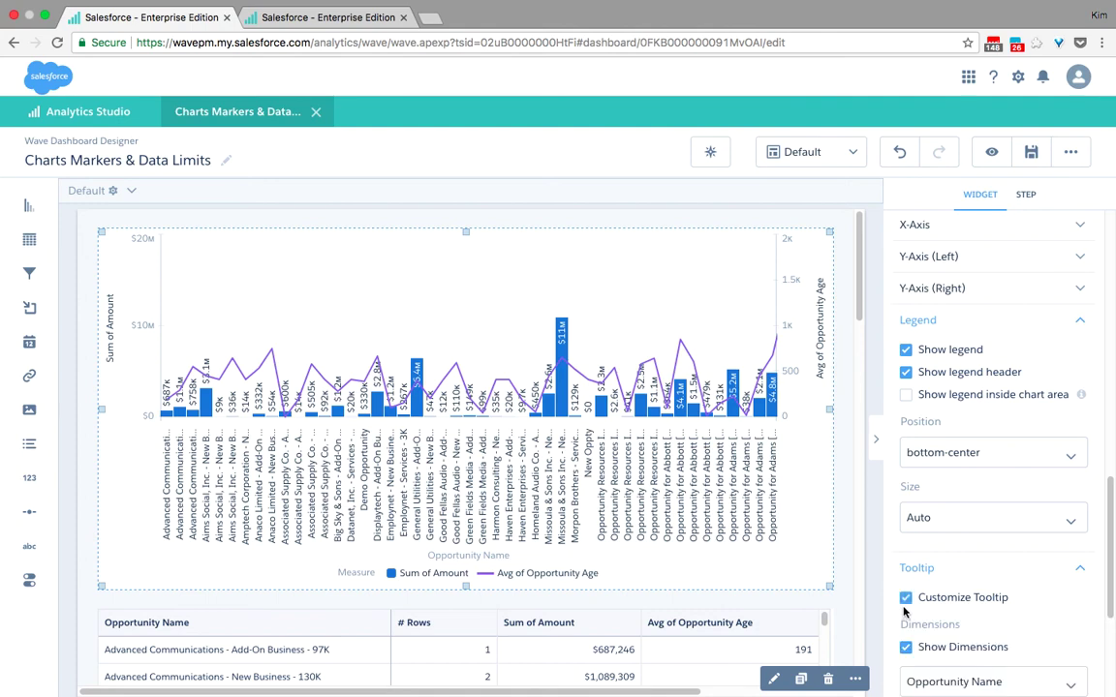
scroll(911, 652, "down", 3)
scroll(911, 652, "down", 3)
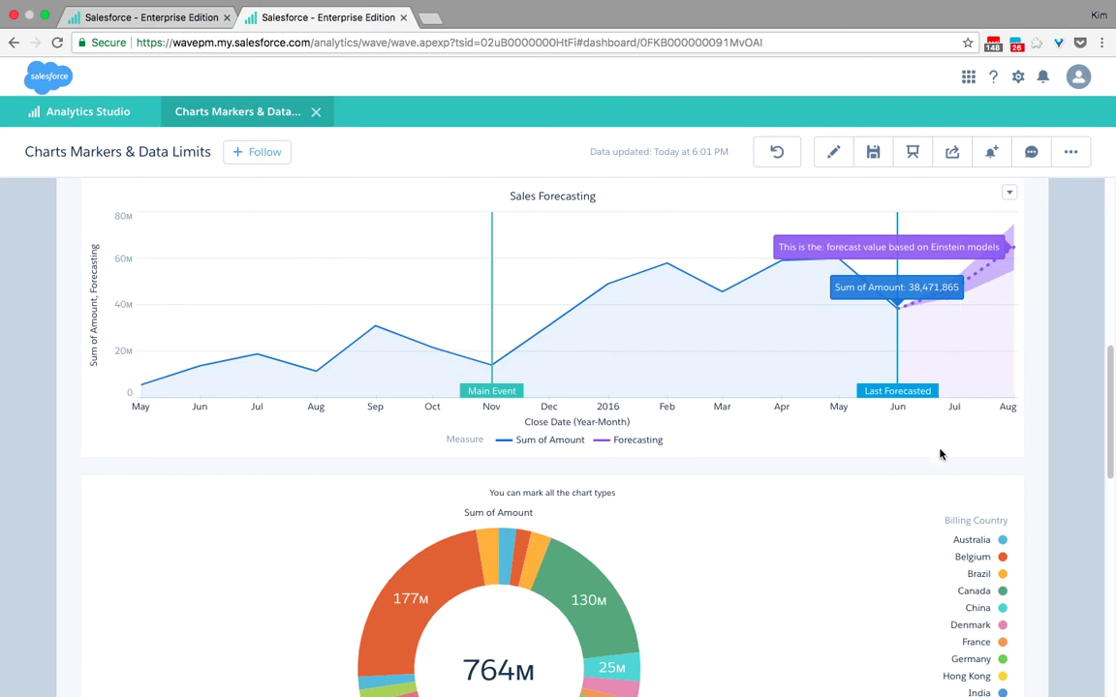
- Scroll down to the Sum of Amount donut chart
scroll(1007, 508, "down", 3)
scroll(1033, 511, "down", 5)
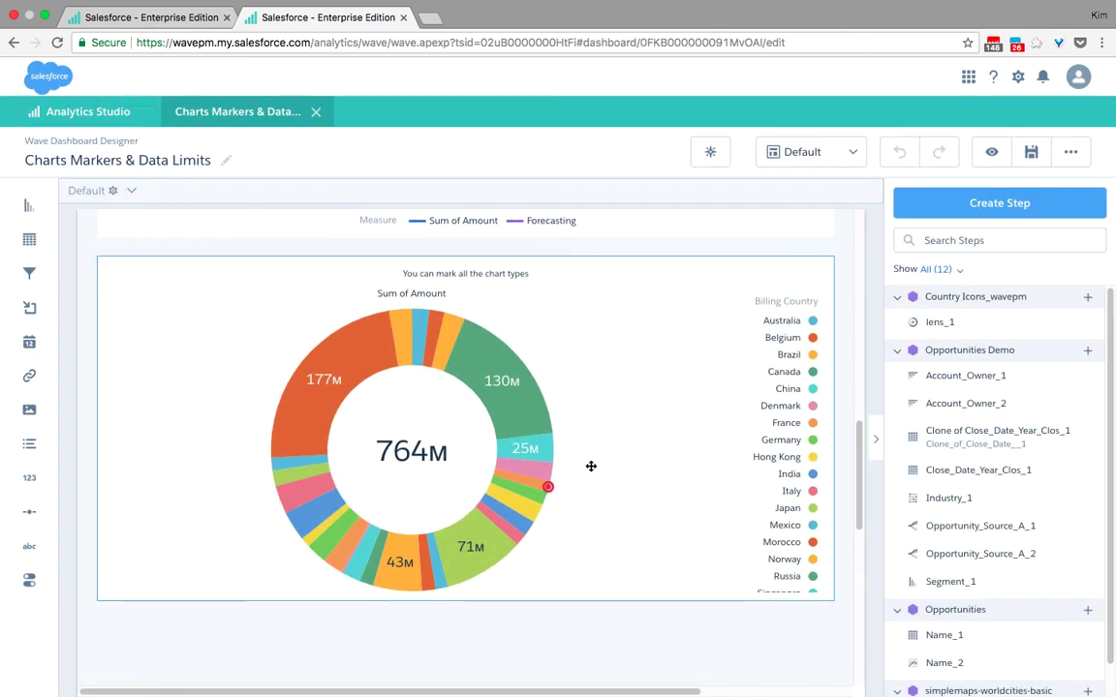
- Replace the Billing Country donut with the suggested filled world map and select the updated widget
double_click(550, 487)
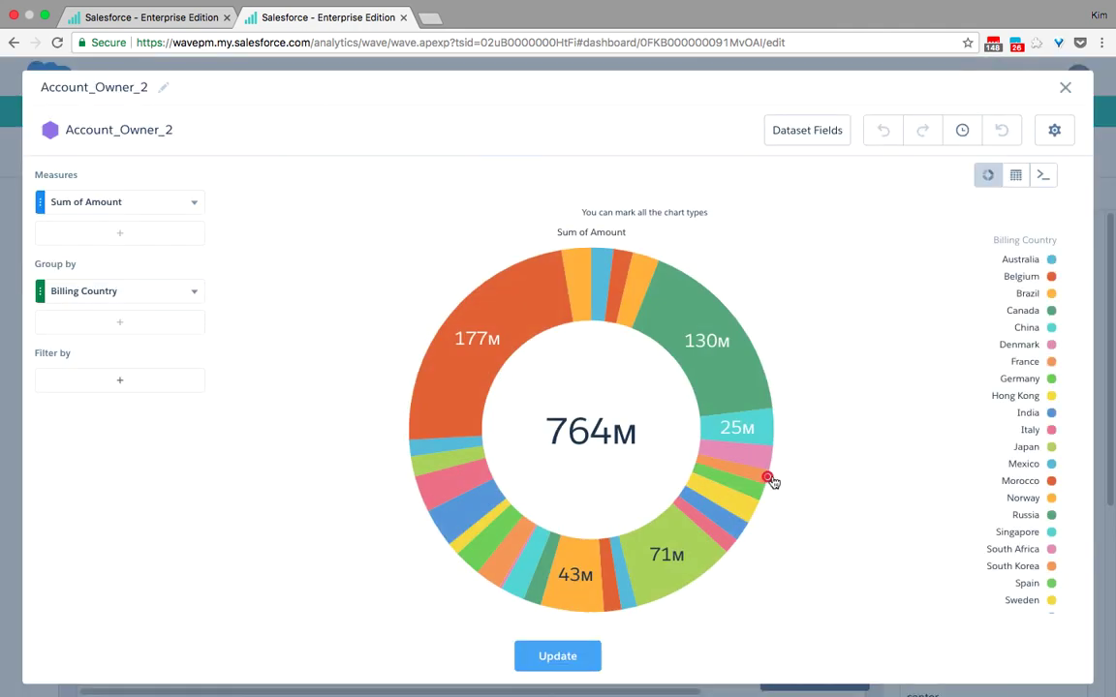
left_click(1054, 130)
left_click(1012, 172)
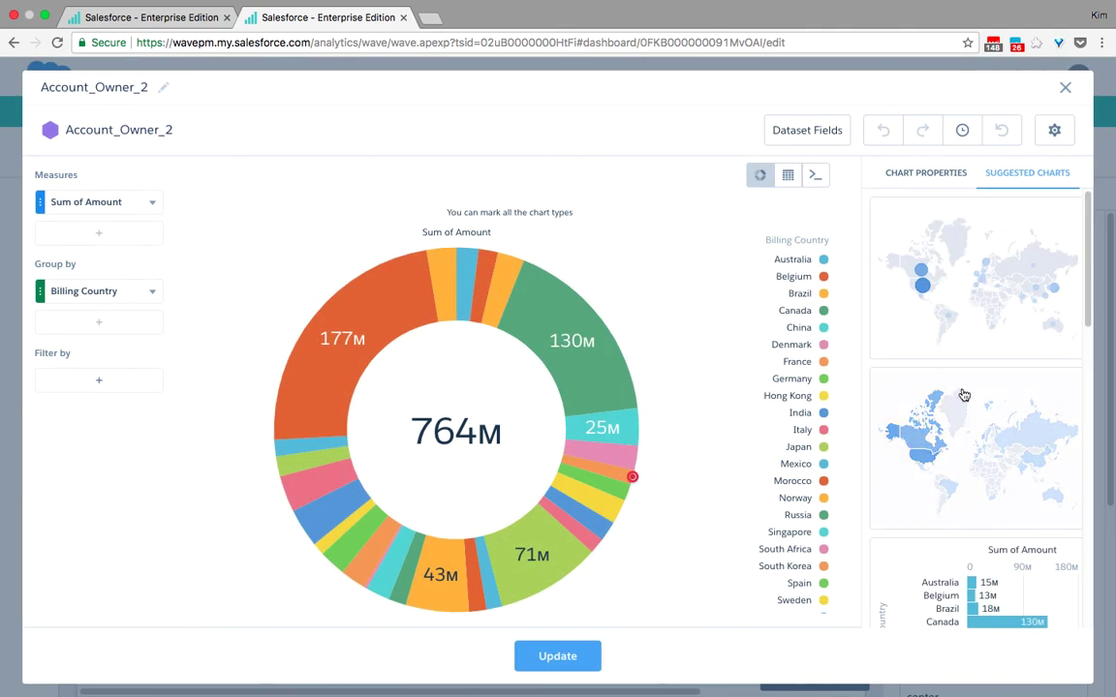
left_click(964, 393)
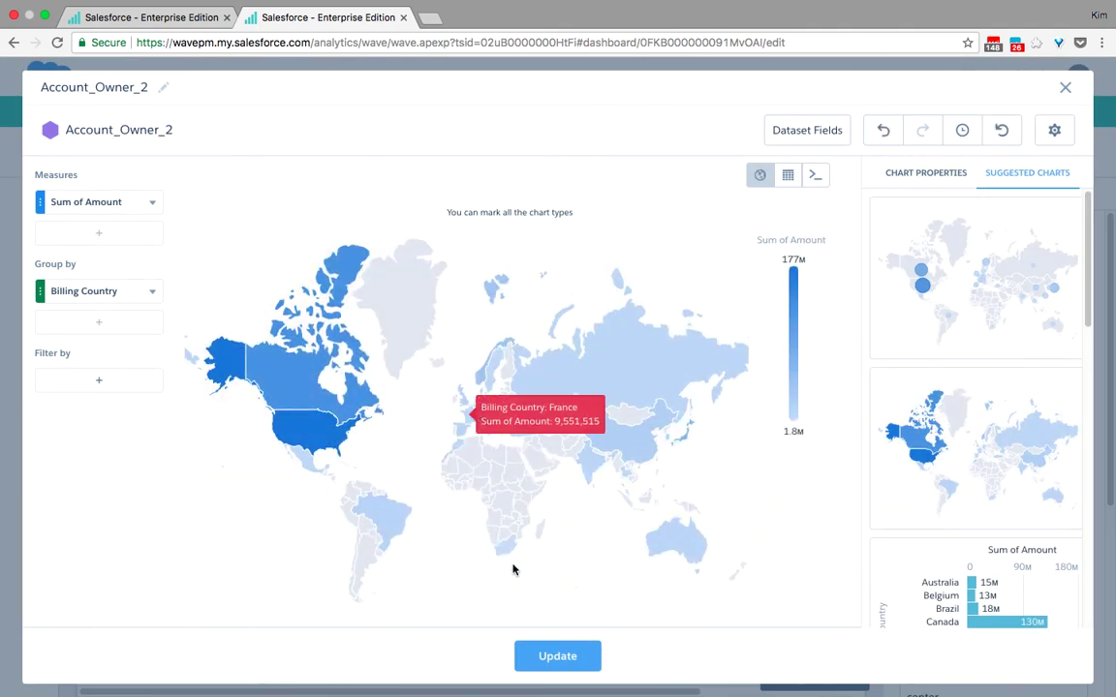
left_click(542, 656)
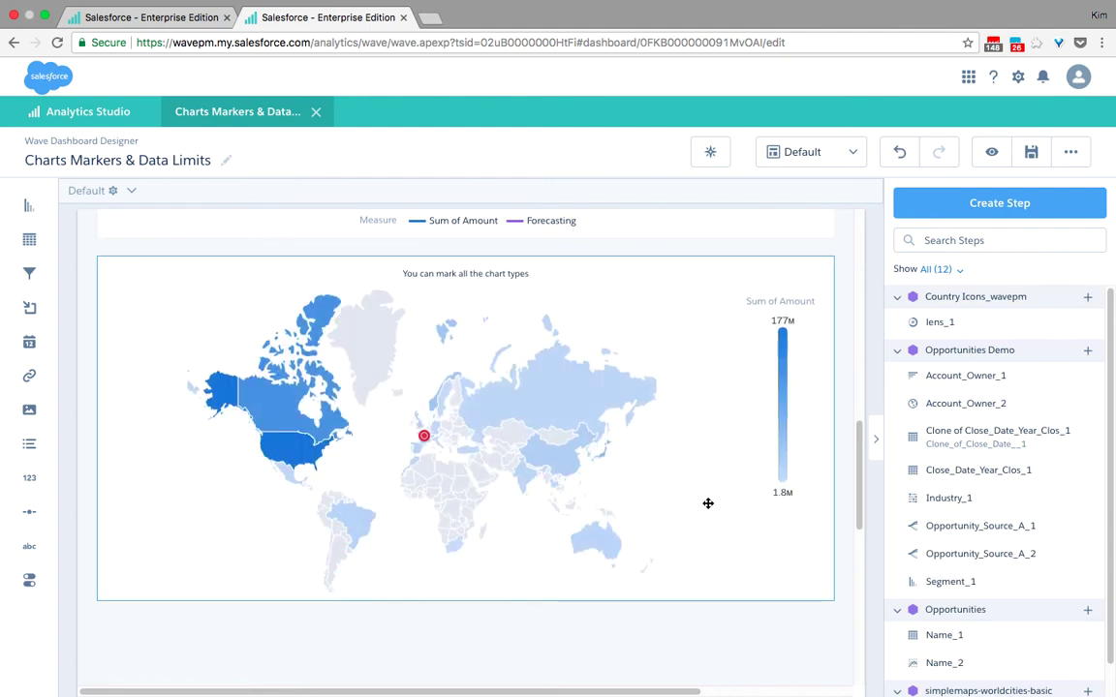
left_click(708, 504)
scroll(956, 492, "down", 3)
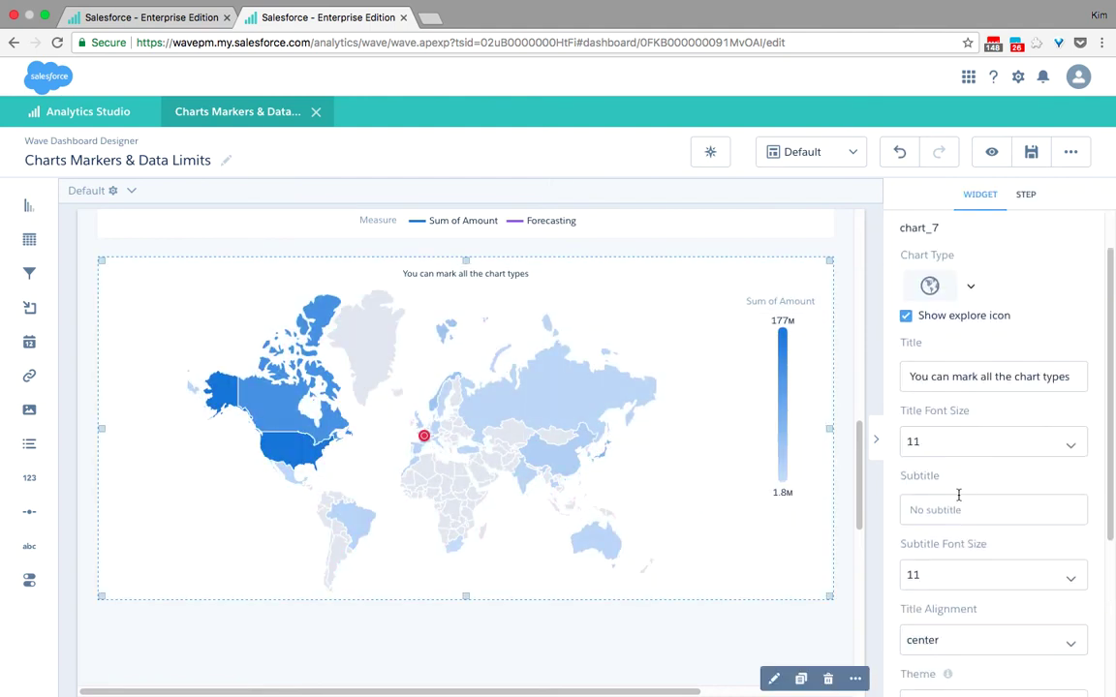
scroll(959, 498, "down", 2)
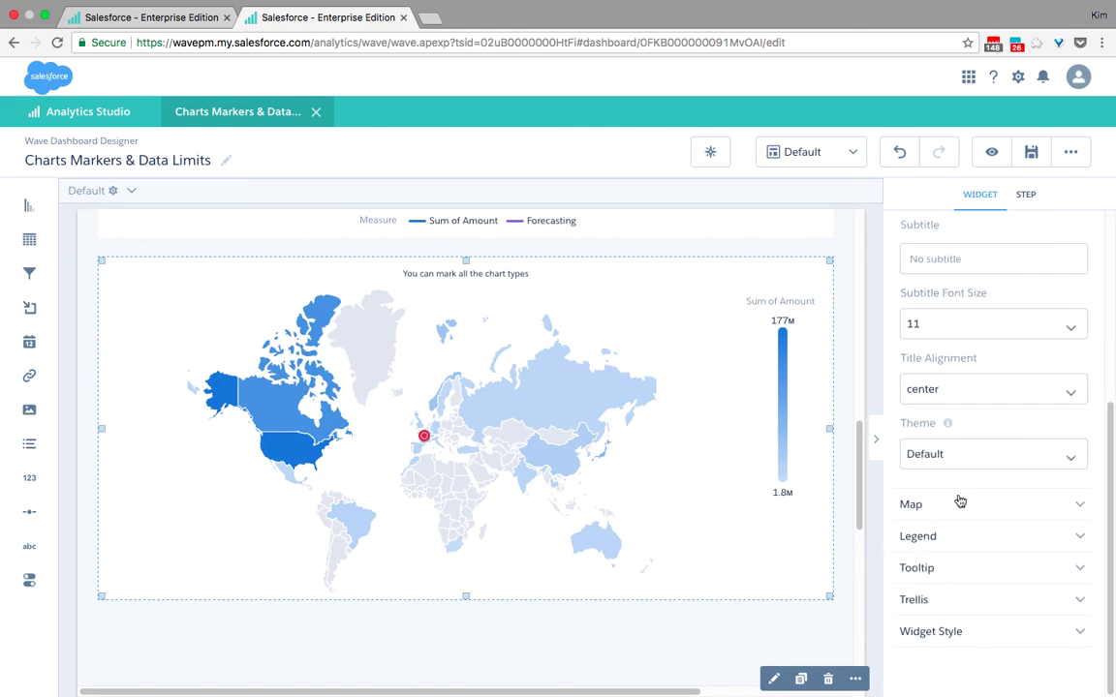